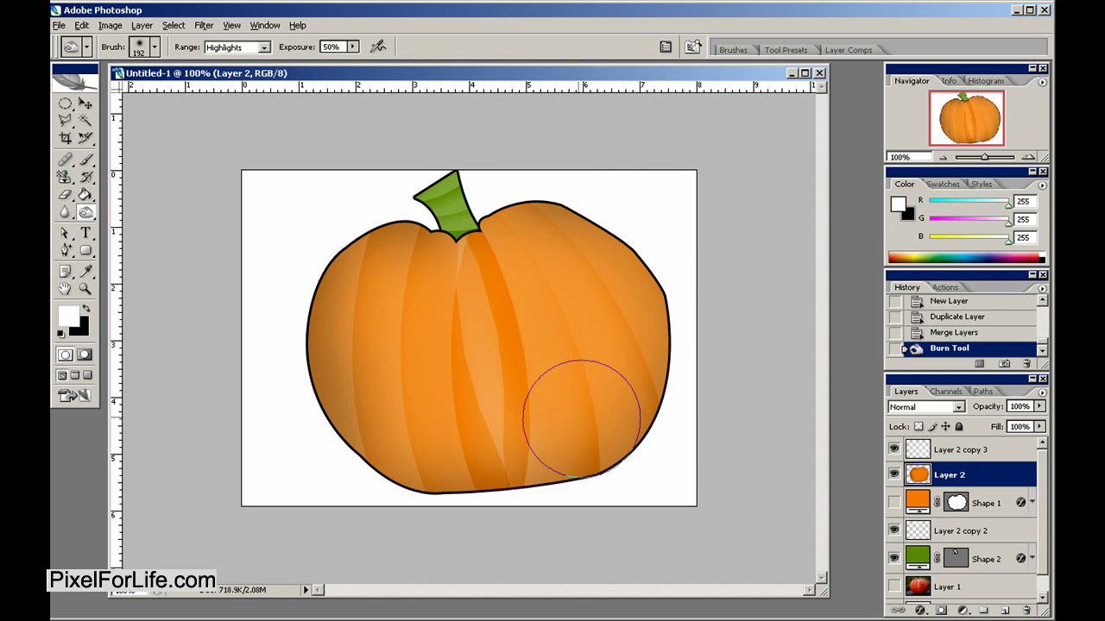
- Lower the exposure to 21% and dodge the highlights across the centre of the pumpkin on Layer 2
mouse_move(444, 352)
left_mouse_down()
mouse_move(487, 345)
mouse_move(462, 387)
mouse_move(431, 354)
left_mouse_up()
key("ctrl+z")
left_click(352, 46)
left_click_drag(335, 61, 330, 61)
mouse_move(468, 284)
left_mouse_down()
mouse_move(478, 403)
mouse_move(469, 320)
mouse_move(466, 334)
mouse_move(516, 337)
mouse_move(418, 407)
mouse_move(407, 331)
mouse_move(492, 418)
mouse_move(634, 479)
mouse_move(669, 442)
mouse_move(588, 362)
mouse_move(563, 313)
mouse_move(540, 390)
mouse_move(579, 326)
left_mouse_up()
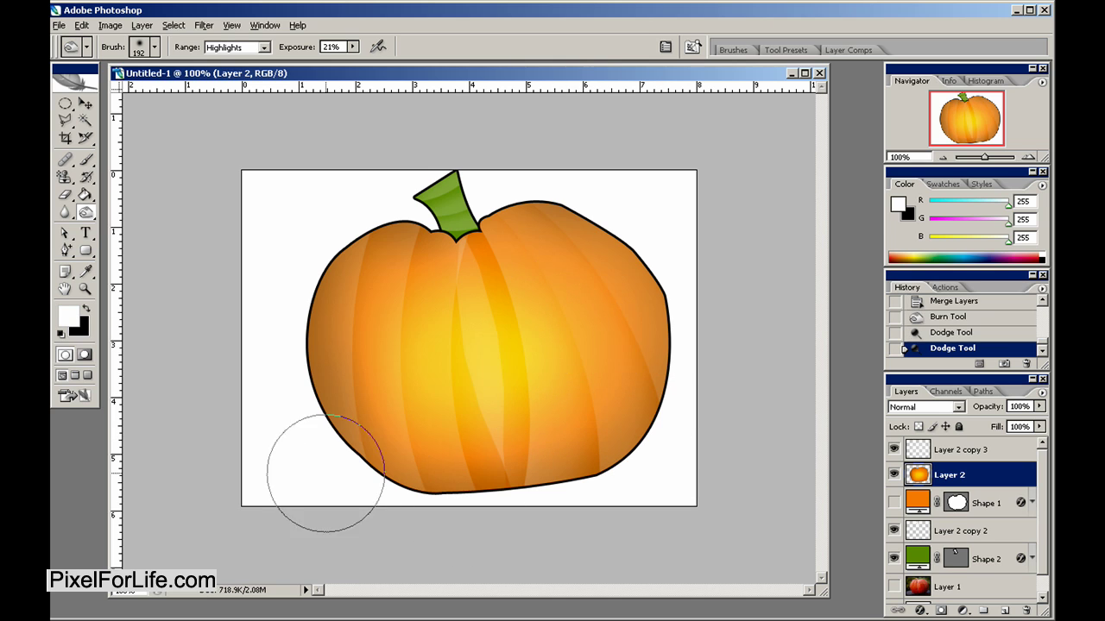
- Duplicate the Shape 2 stem layer and merge the copy with a new empty layer
left_click(980, 562)
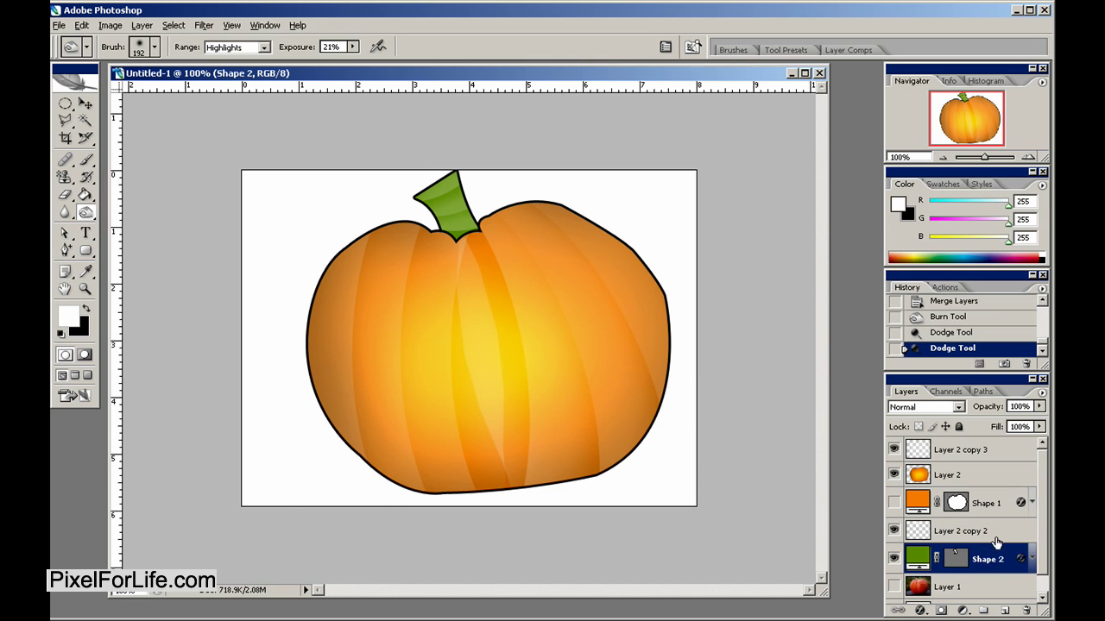
left_click(1001, 611)
left_click_drag(984, 585, 1001, 611)
left_click(979, 559)
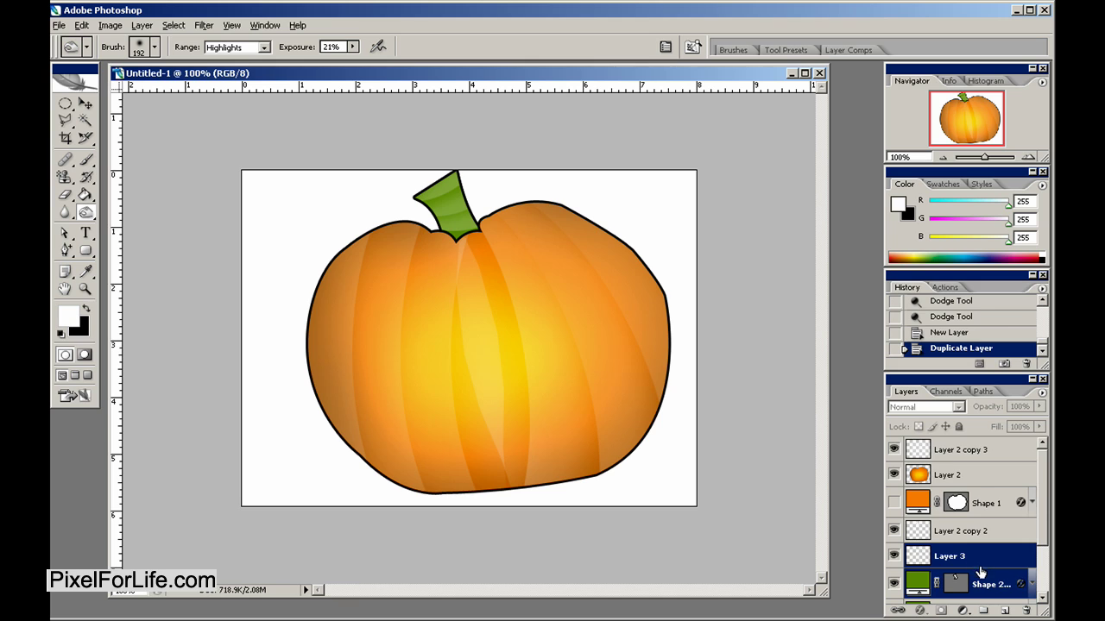
key("ctrl+e")
- Burn shadows and dodge highlights on the merged stem layer with a 60 px brush
right_click(423, 228)
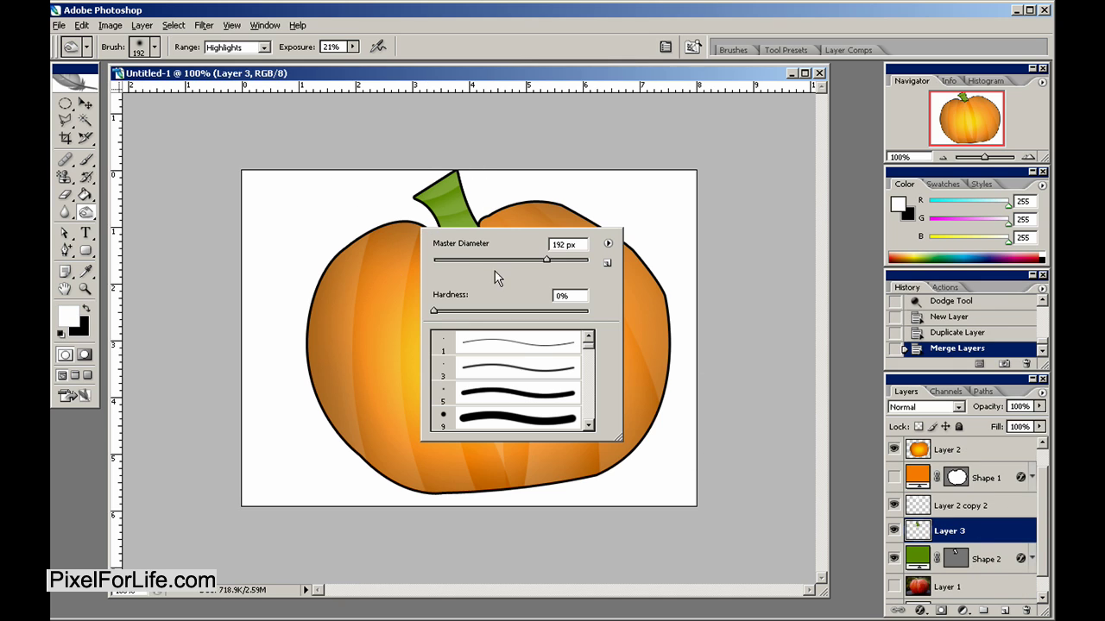
key("[")
key("Return")
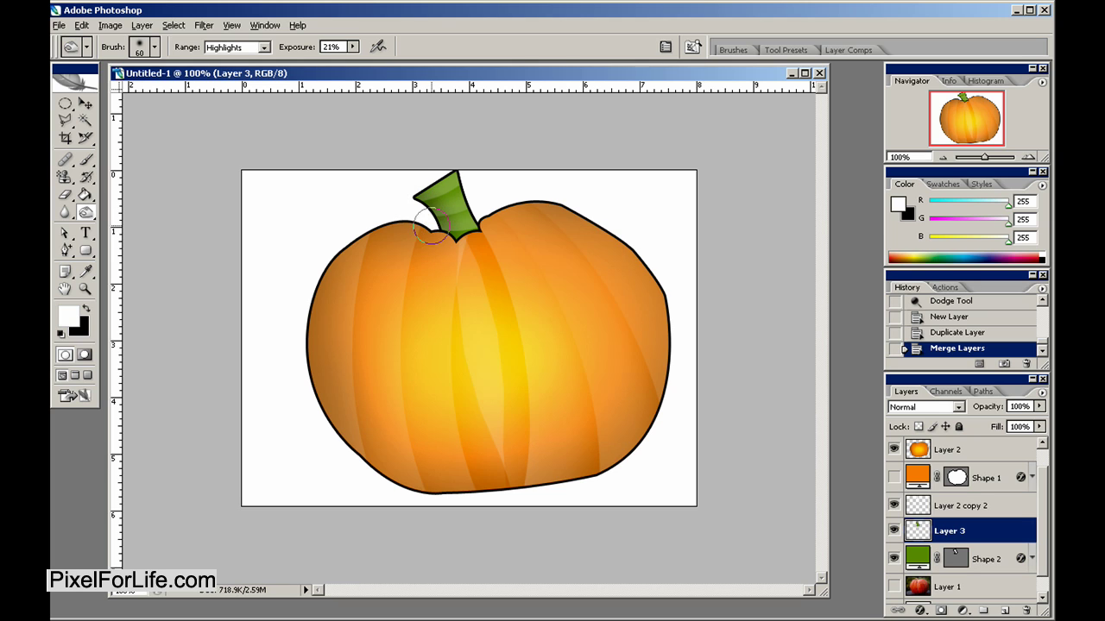
mouse_move(439, 239)
left_mouse_down()
mouse_move(476, 233)
mouse_move(443, 164)
left_mouse_up()
left_click(474, 232, "alt")
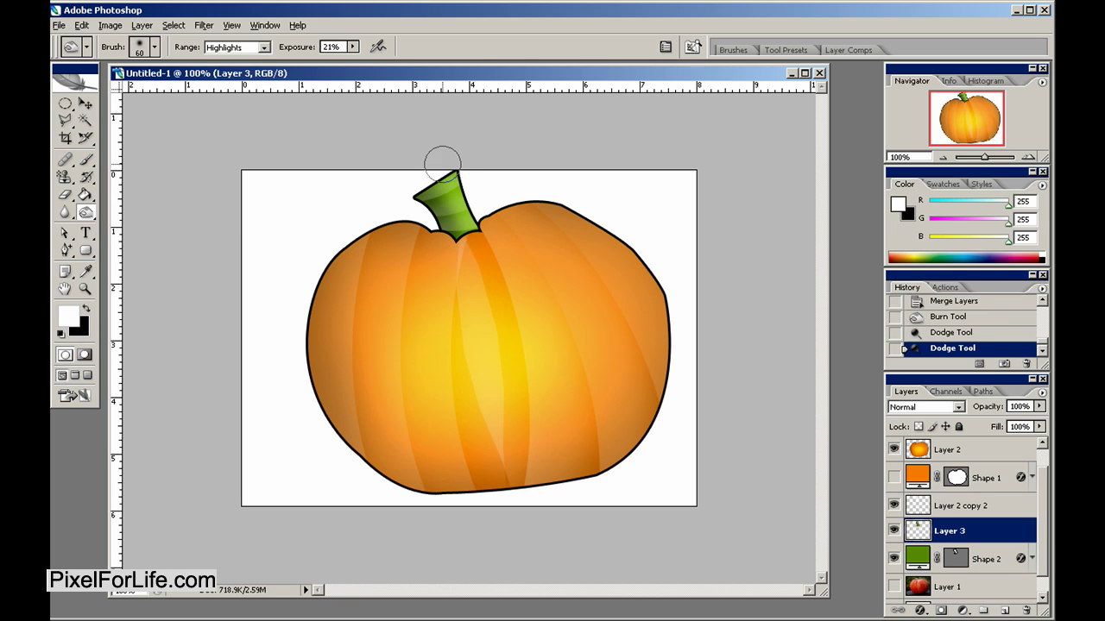
- Try burning the pumpkin's left side on Layer 2 with a 186 px brush
right_click(404, 298)
left_click_drag(462, 335, 511, 334)
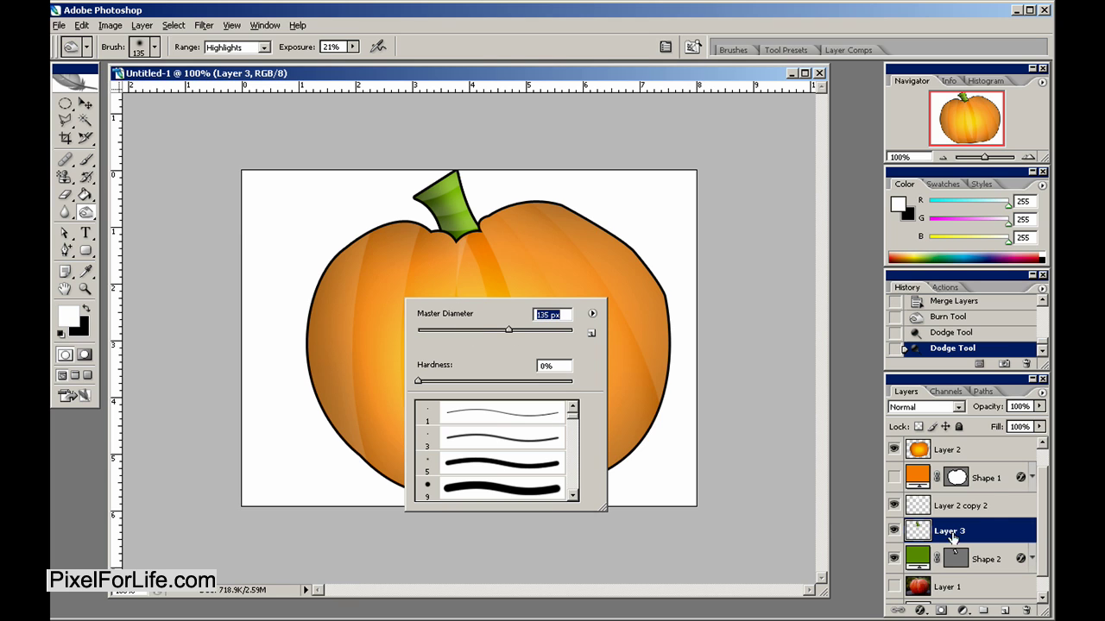
left_click(989, 477)
left_click(958, 449)
right_click(449, 304)
left_click_drag(546, 335, 572, 336)
mouse_move(385, 275)
left_mouse_down()
mouse_move(362, 301)
mouse_move(370, 453)
mouse_move(399, 416)
mouse_move(377, 240)
mouse_move(414, 296)
mouse_move(361, 317)
mouse_move(364, 506)
left_mouse_up()
left_click_drag(328, 268, 320, 247)
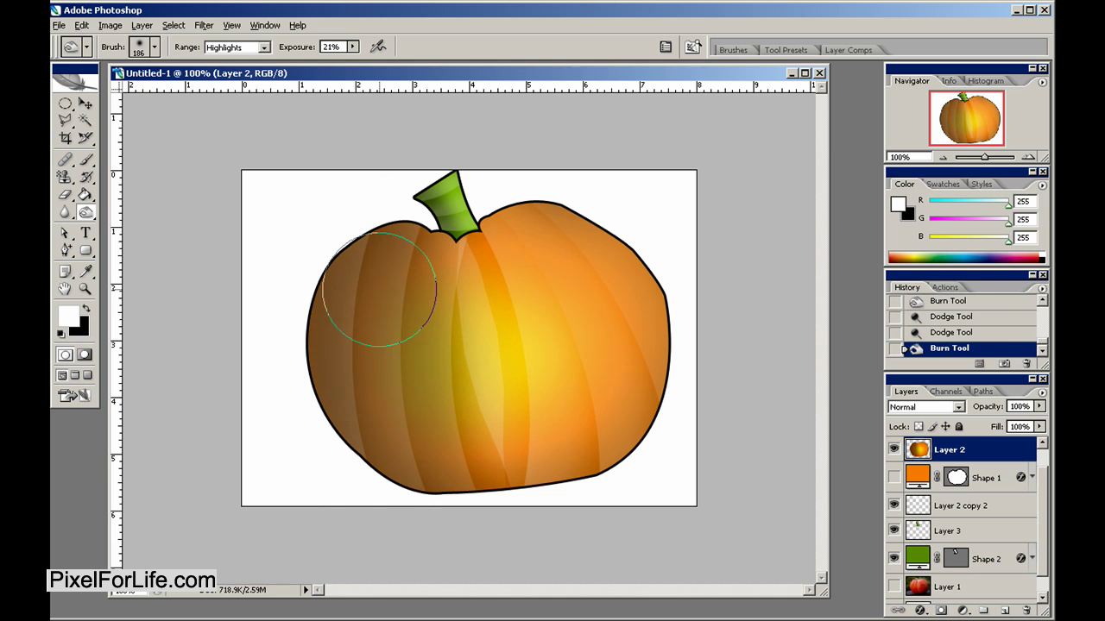
key("ctrl+z")
- Enlarge the brush to 333 px and apply a Dodge stroke on Layer 3
right_click(588, 321)
left_click_drag(692, 354, 744, 354)
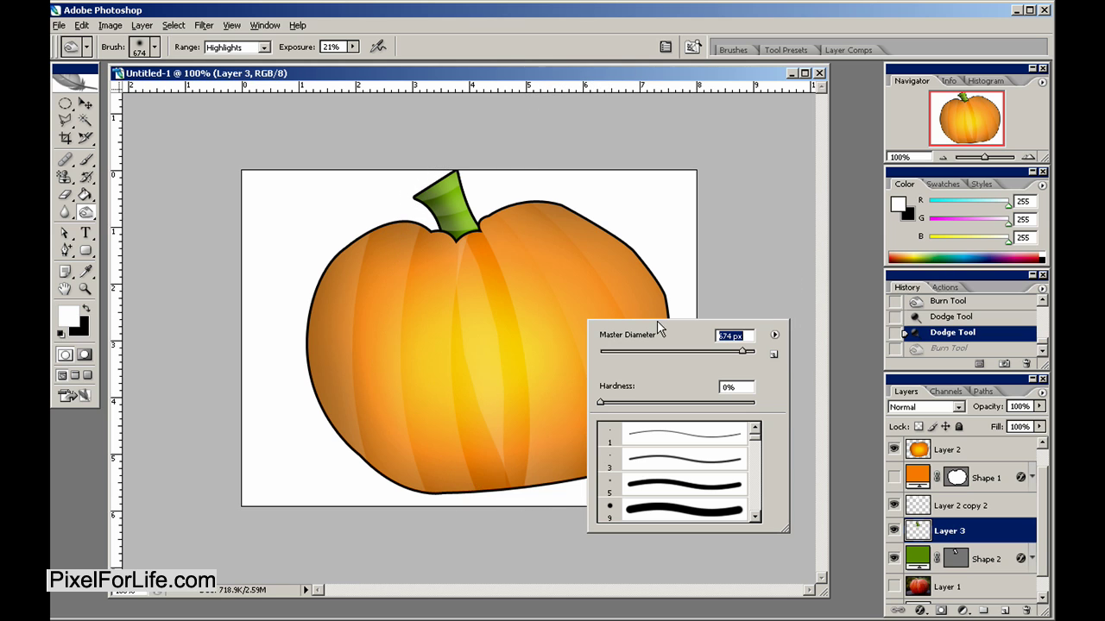
left_click(726, 353)
key("Return")
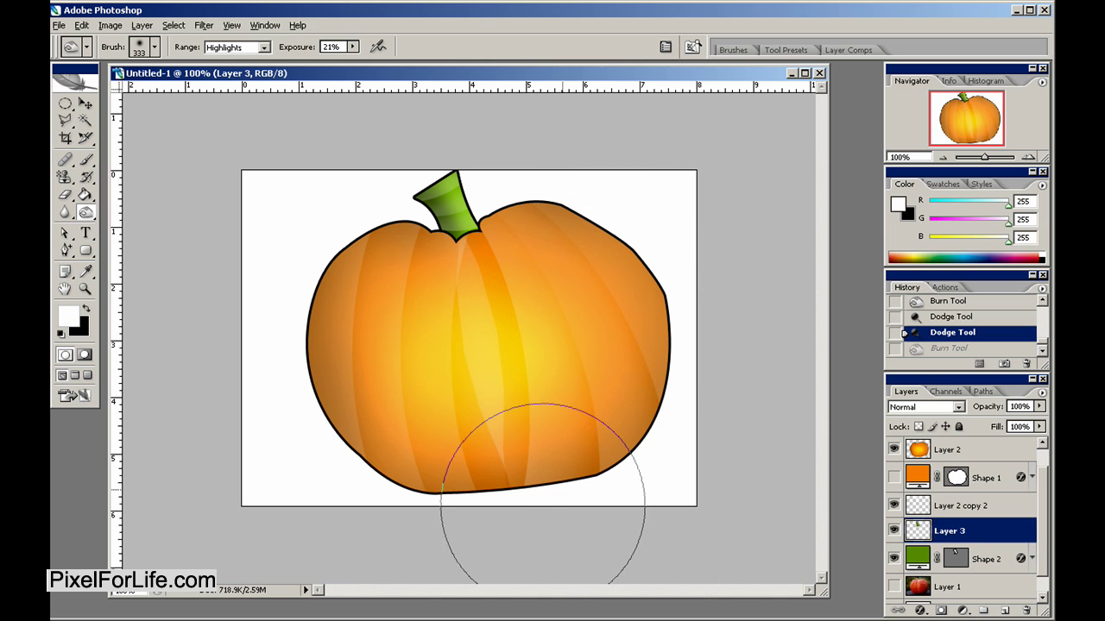
left_click(594, 239)
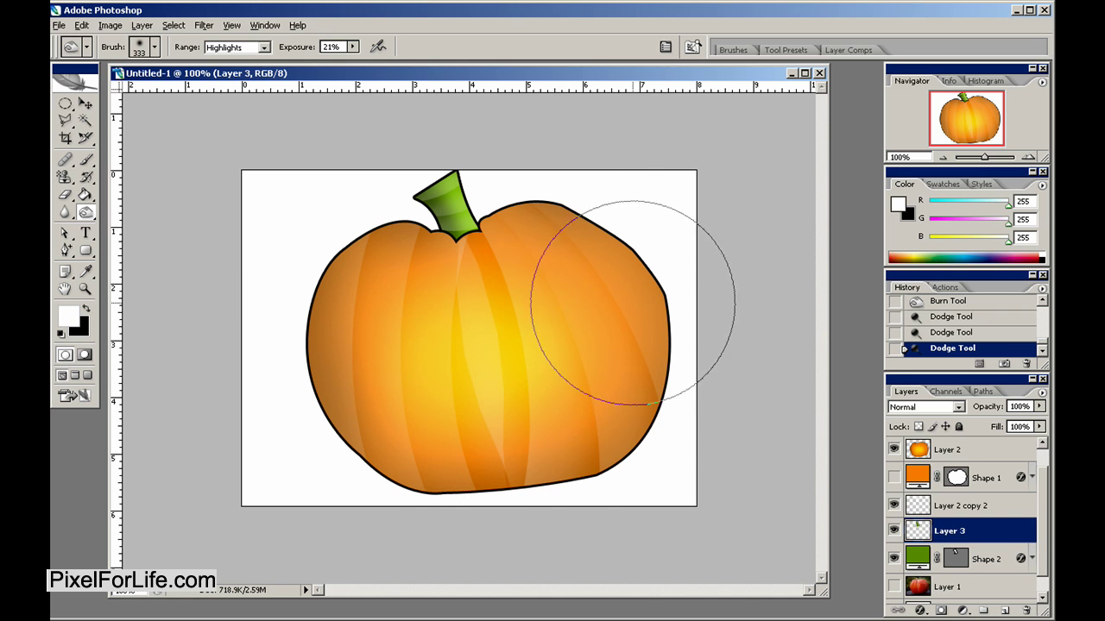
scroll(1001, 543, "up", 1)
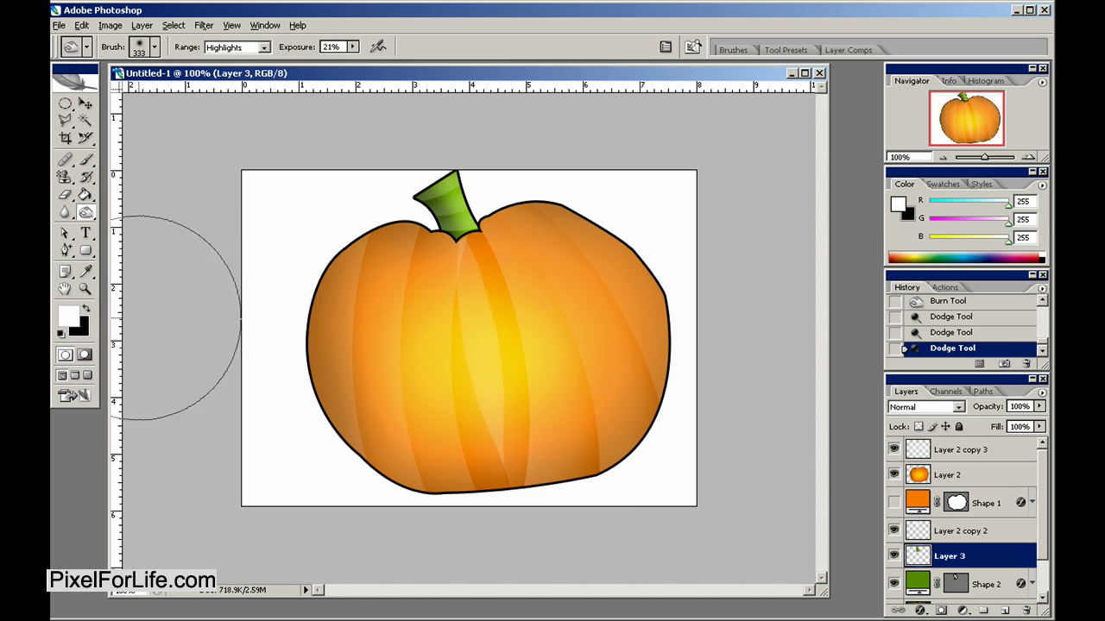
- Erase the light central stripes of the pumpkin on Layer 2 copy 3 with a soft 100 px Eraser
left_click(85, 289)
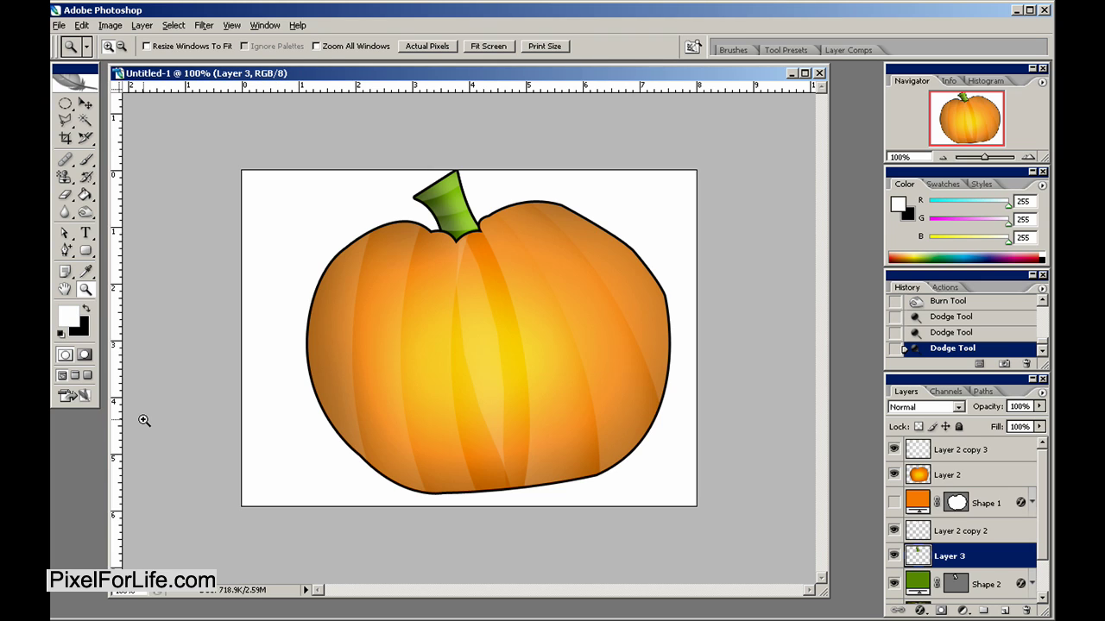
left_click(991, 480)
left_click(919, 454)
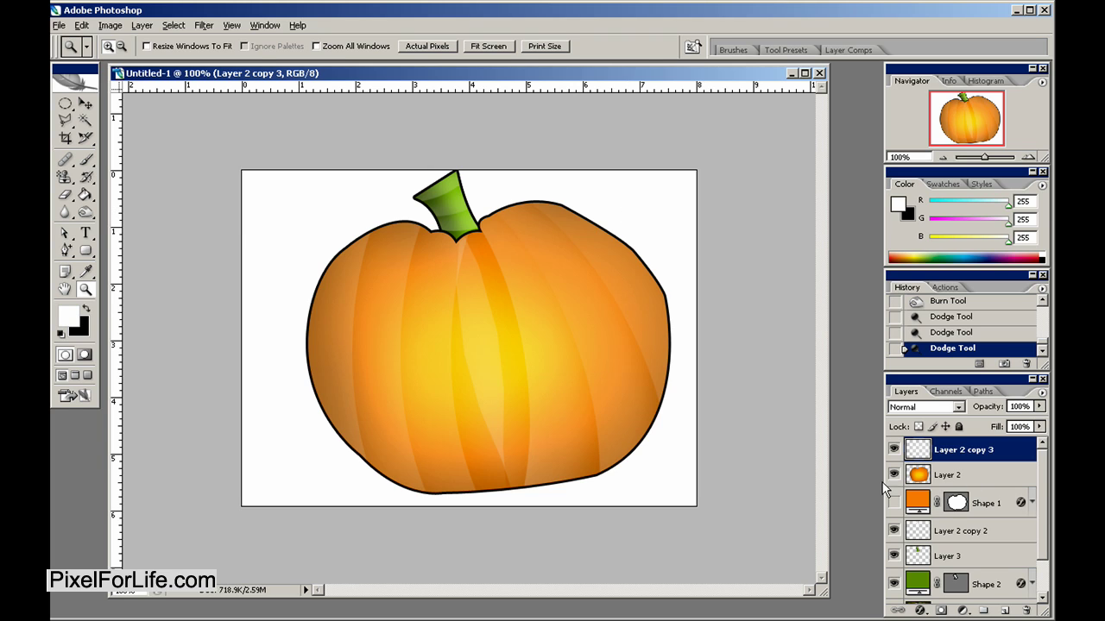
left_click(65, 211)
left_click(65, 194)
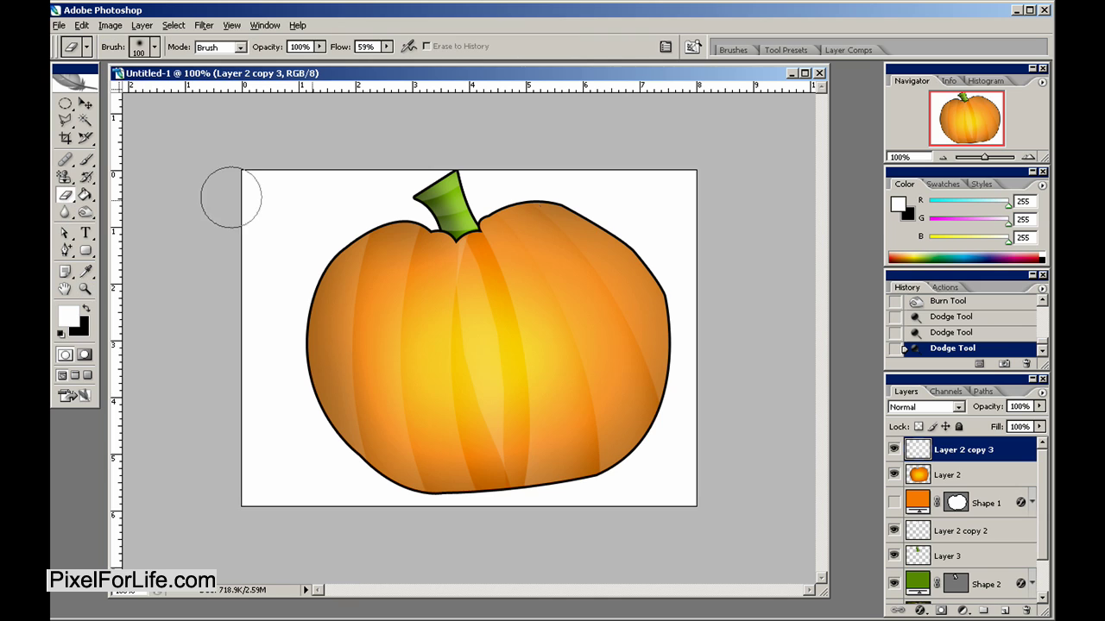
mouse_move(480, 235)
left_mouse_down()
mouse_move(489, 424)
mouse_move(484, 236)
left_mouse_up()
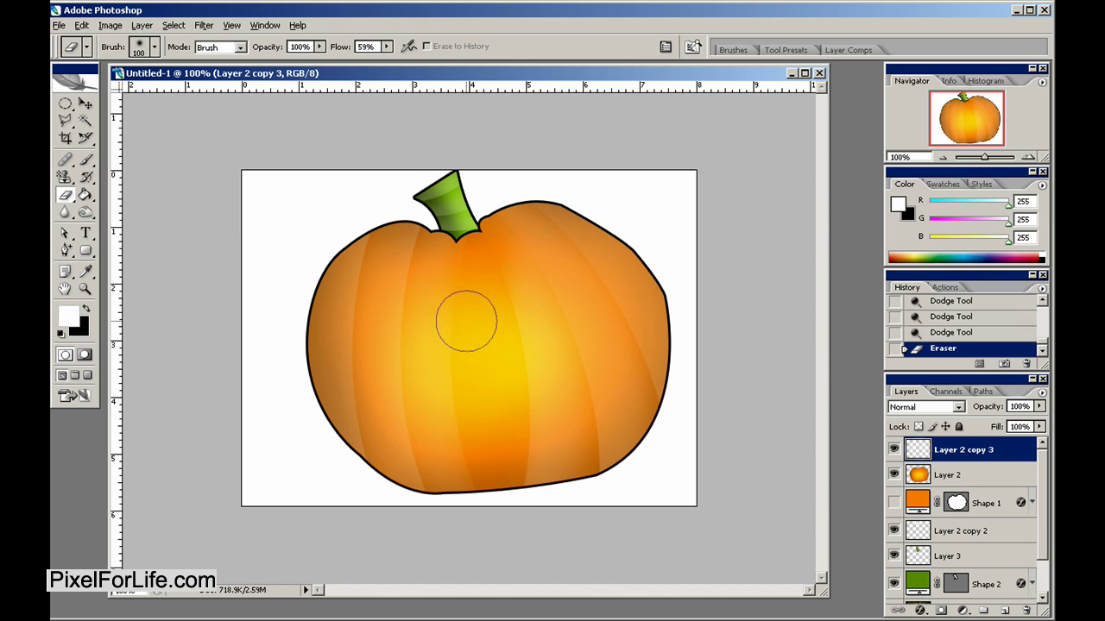
key("ctrl+z")
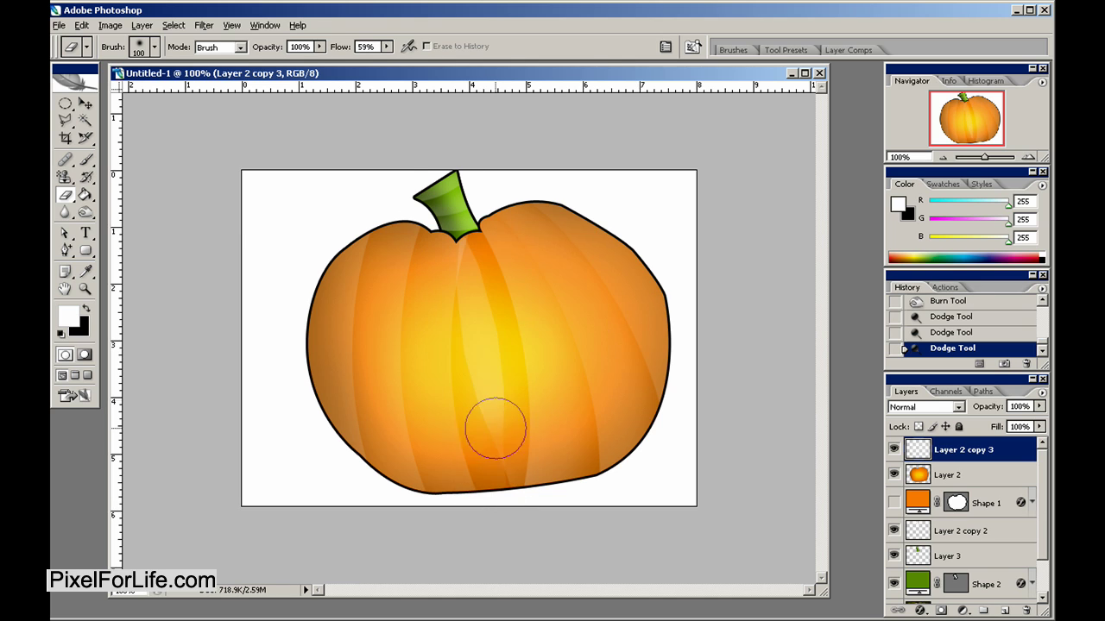
left_click_drag(498, 470, 466, 220)
right_click(483, 364)
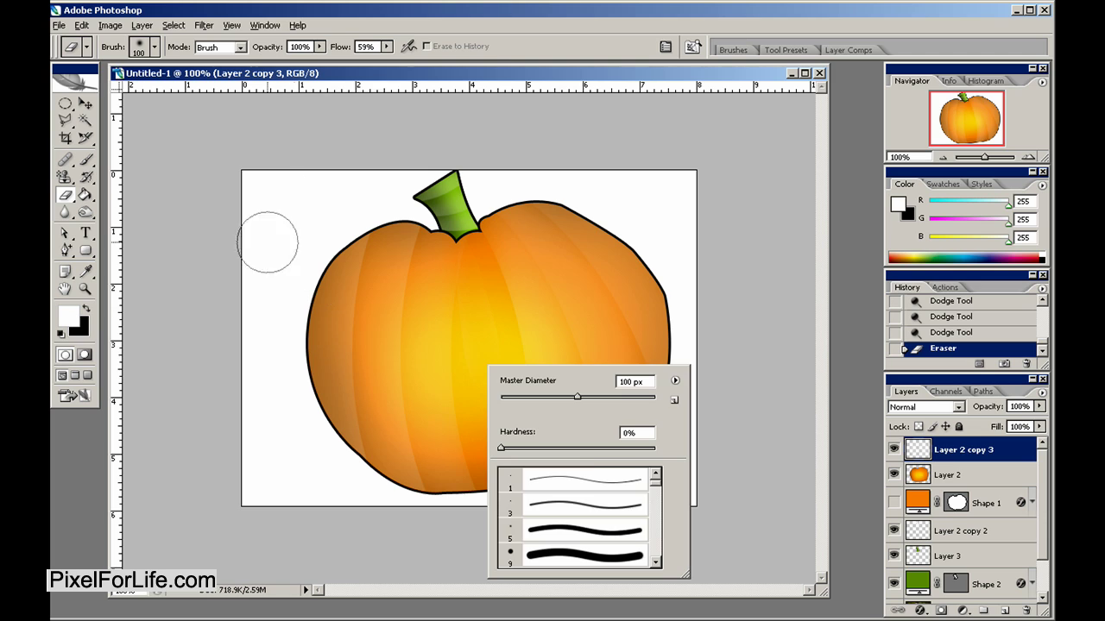
key("Escape")
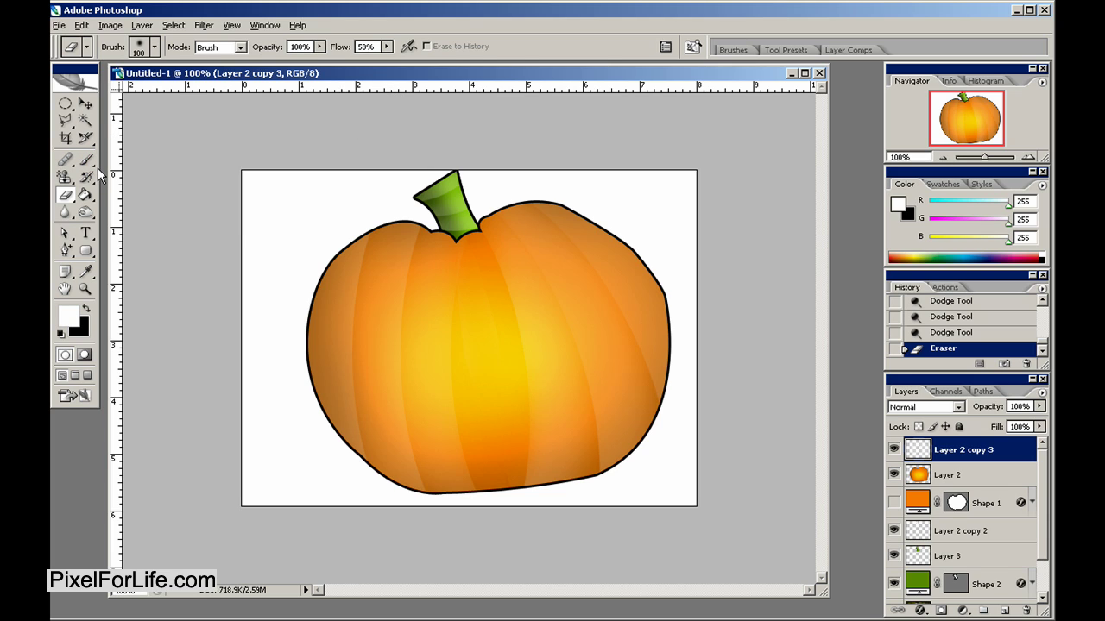
left_click(84, 289)
left_click(585, 348, "alt")
left_click(505, 333)
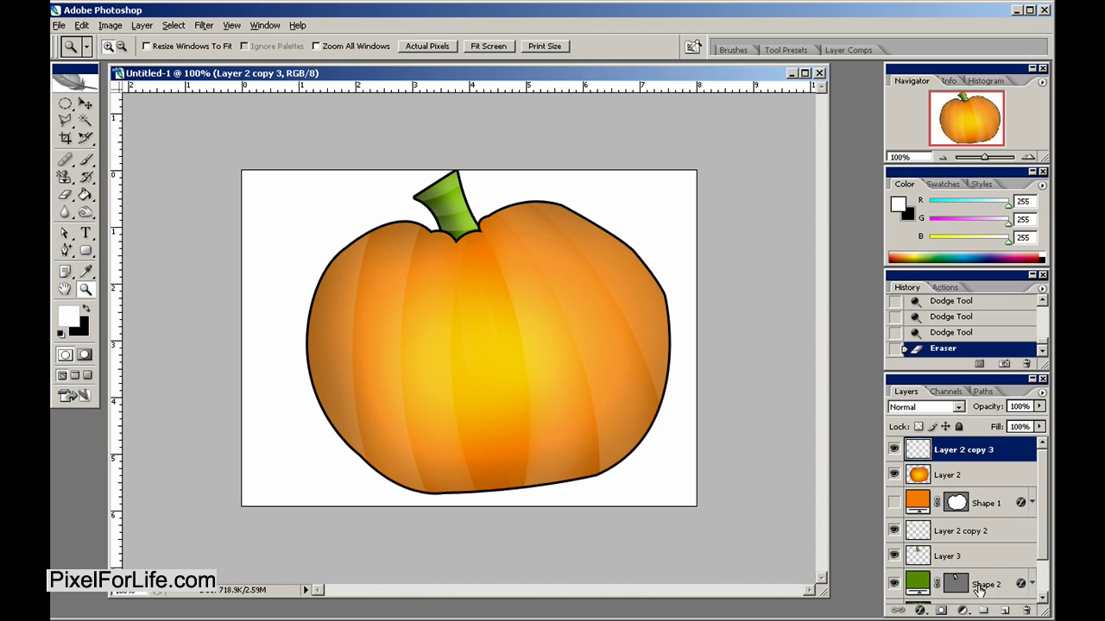
- Create a new layer group, move all the pumpkin and stem layers into it, and collapse it
scroll(978, 590, "down", 1)
left_click(983, 611)
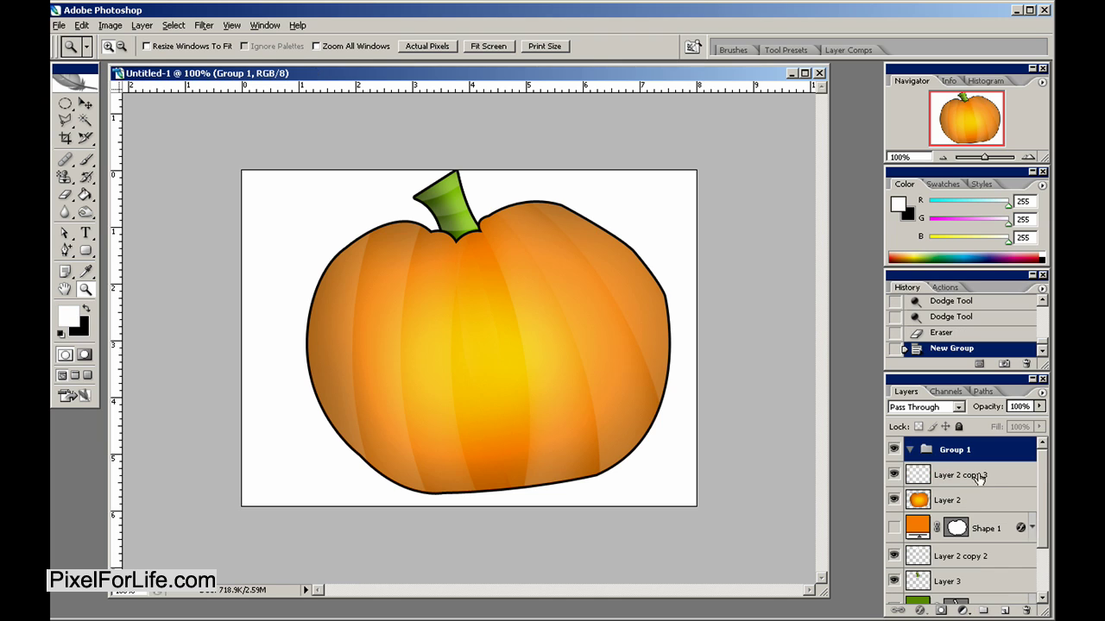
left_click(979, 477)
scroll(984, 542, "down", 3)
left_click(967, 553, "shift")
left_click_drag(975, 535, 935, 463)
left_click(912, 452)
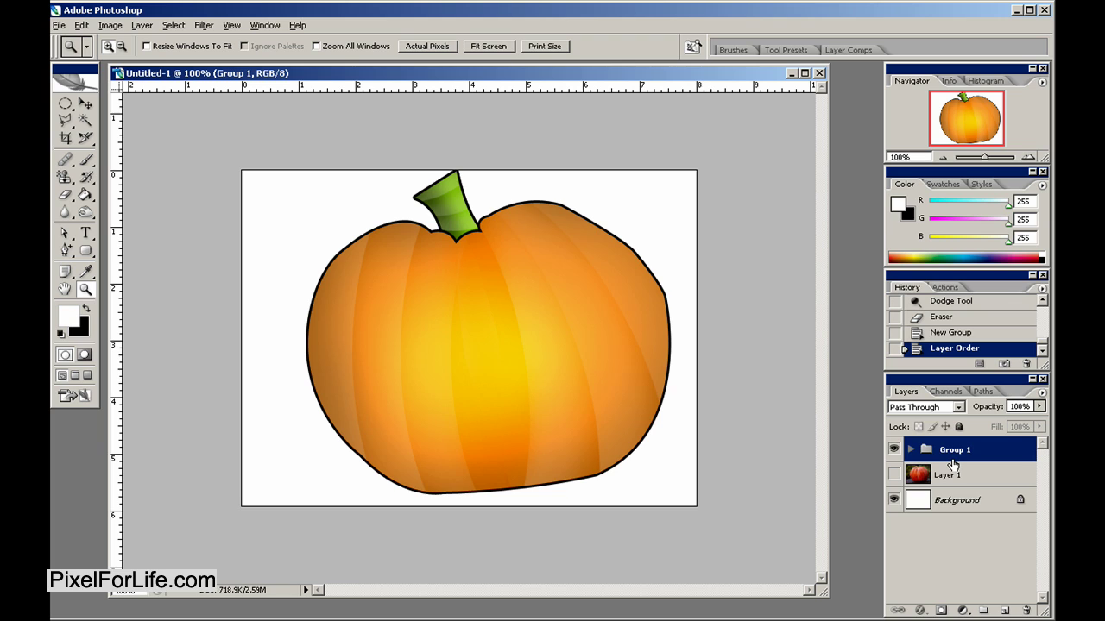
key("F5")
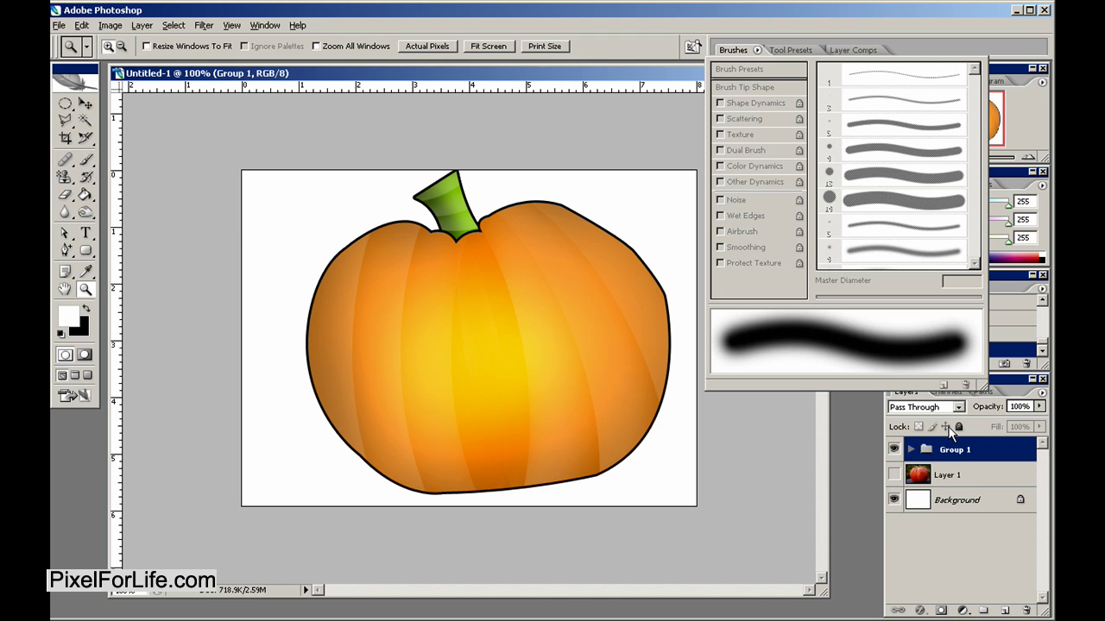
left_click(663, 23)
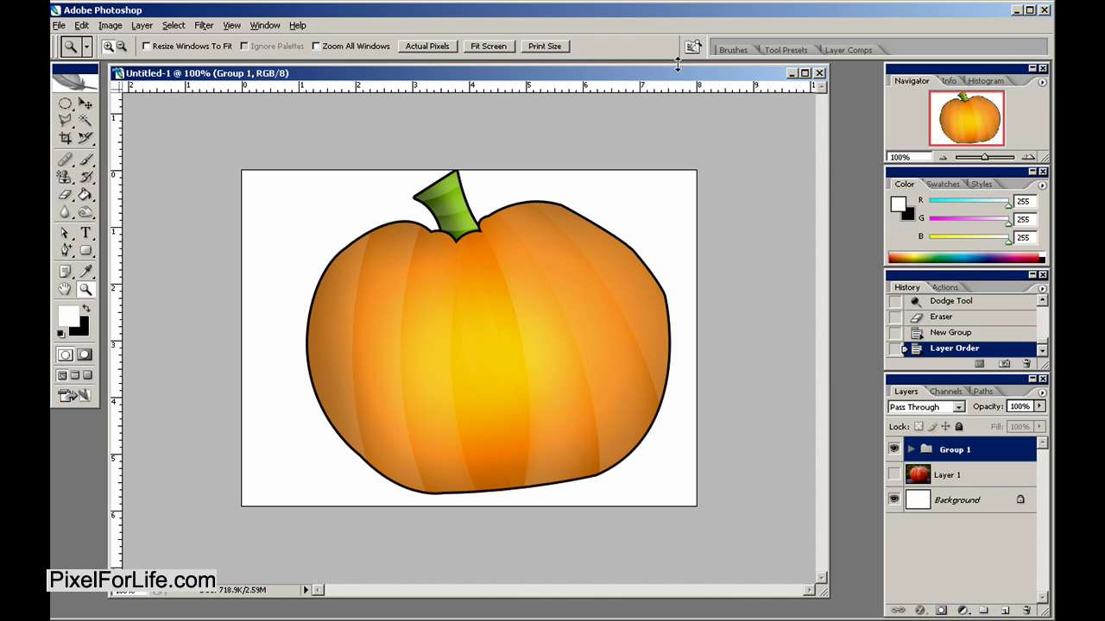
left_click(733, 49)
left_click(676, 98)
key("ctrl+s")
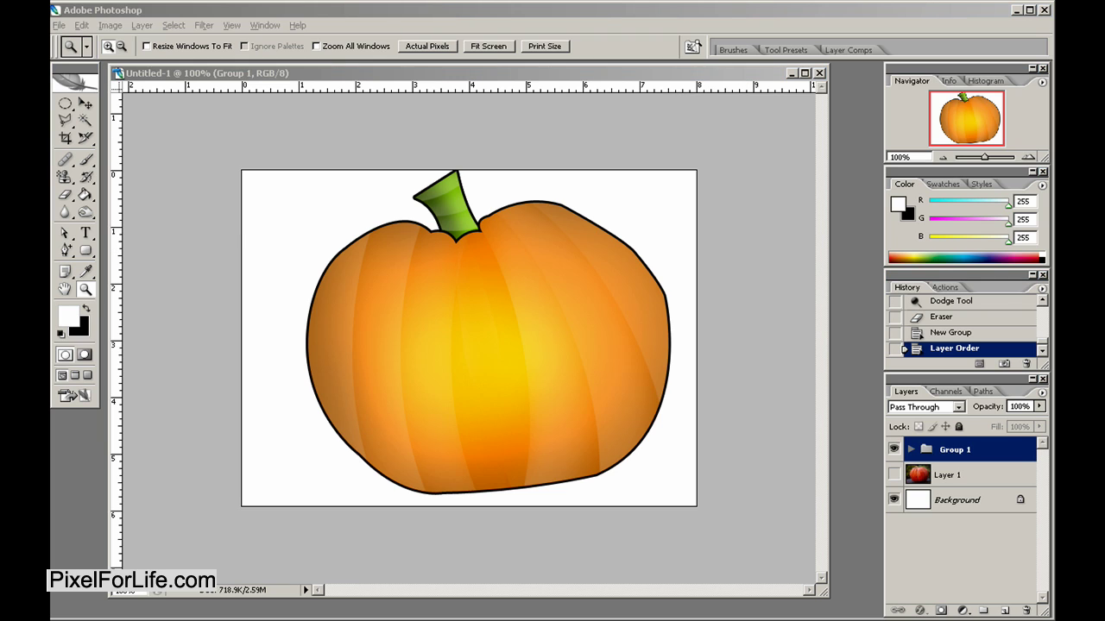
left_click(652, 112)
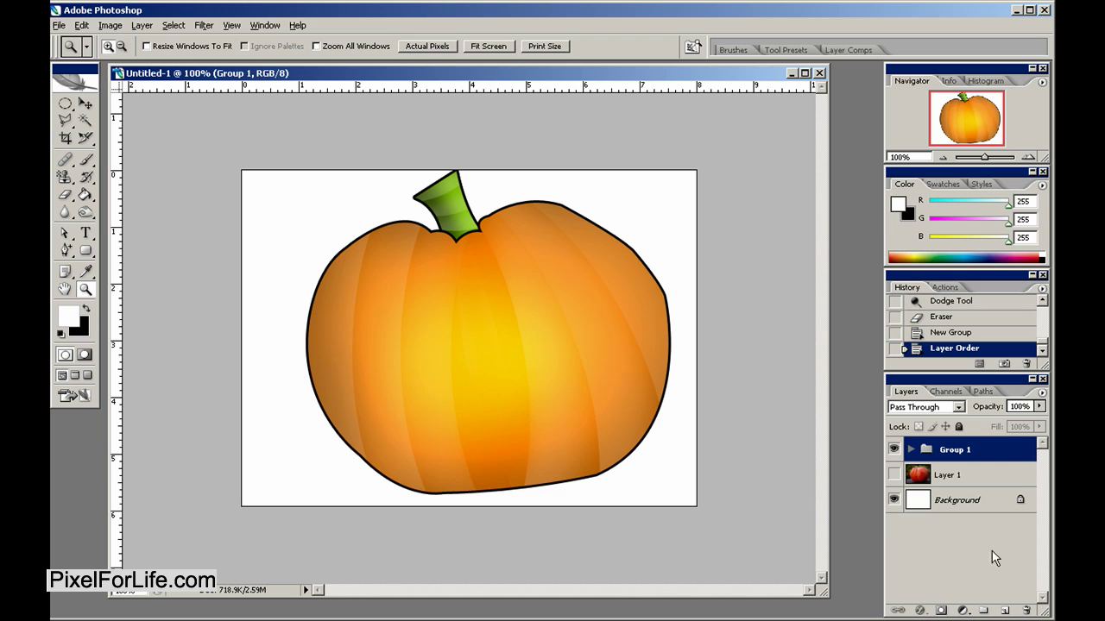
- Duplicate the pumpkin group Group 1 and hide the original group
key("ctrl+t")
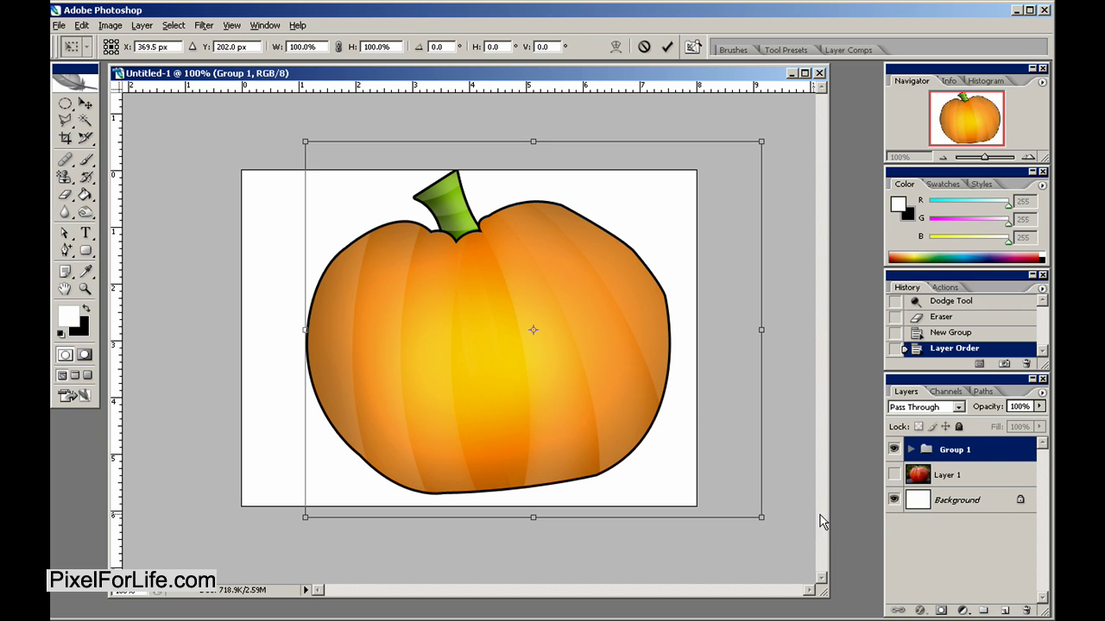
key("Escape")
left_click_drag(982, 459, 1004, 610)
left_click(894, 474)
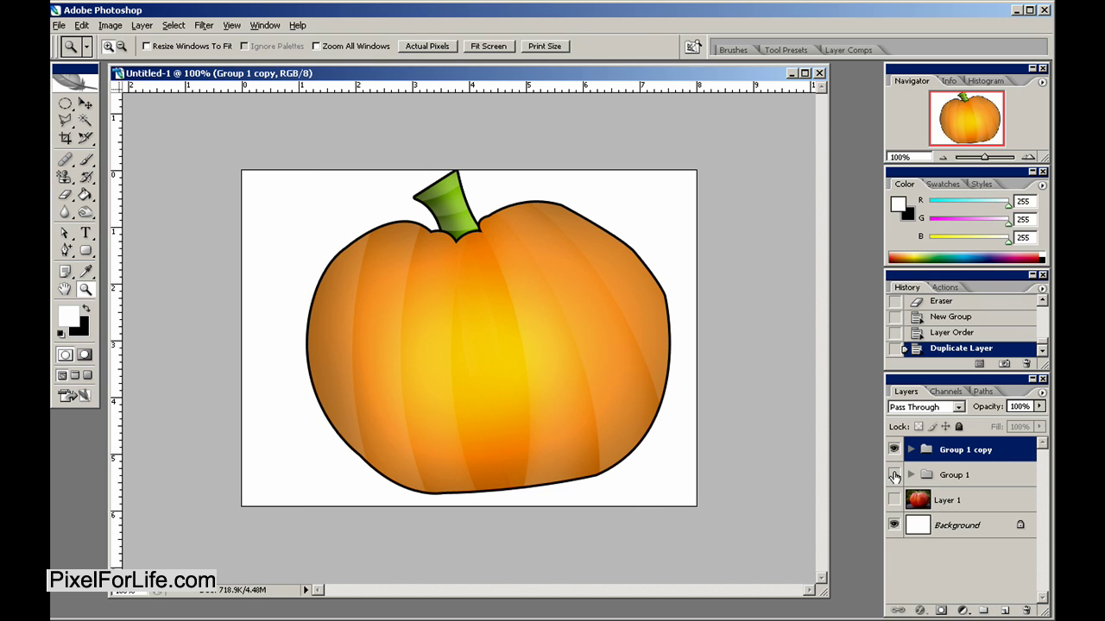
- Scale the duplicated pumpkin to about 32% and place it in the canvas's lower-right corner
key("ctrl+t")
left_click_drag(763, 517, 601, 384)
left_click_drag(570, 343, 665, 457)
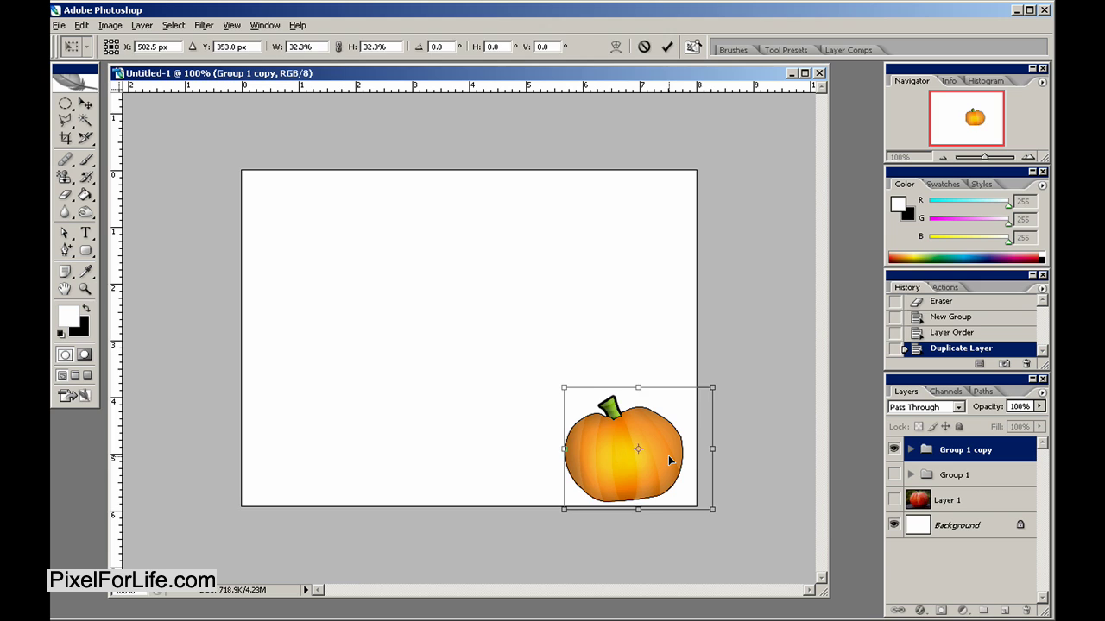
key("Return")
- Duplicate the small pumpkin group, rotate the copy slightly counterclockwise, and move it left so it overlaps the first pumpkin
left_click_drag(1024, 457, 1003, 610)
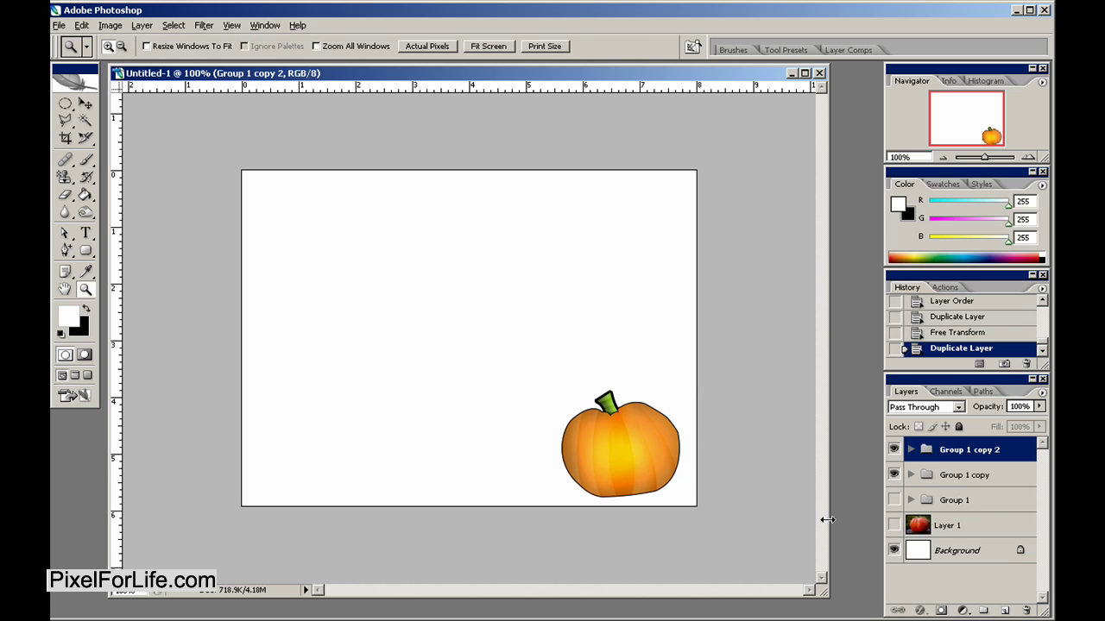
key("ctrl+t")
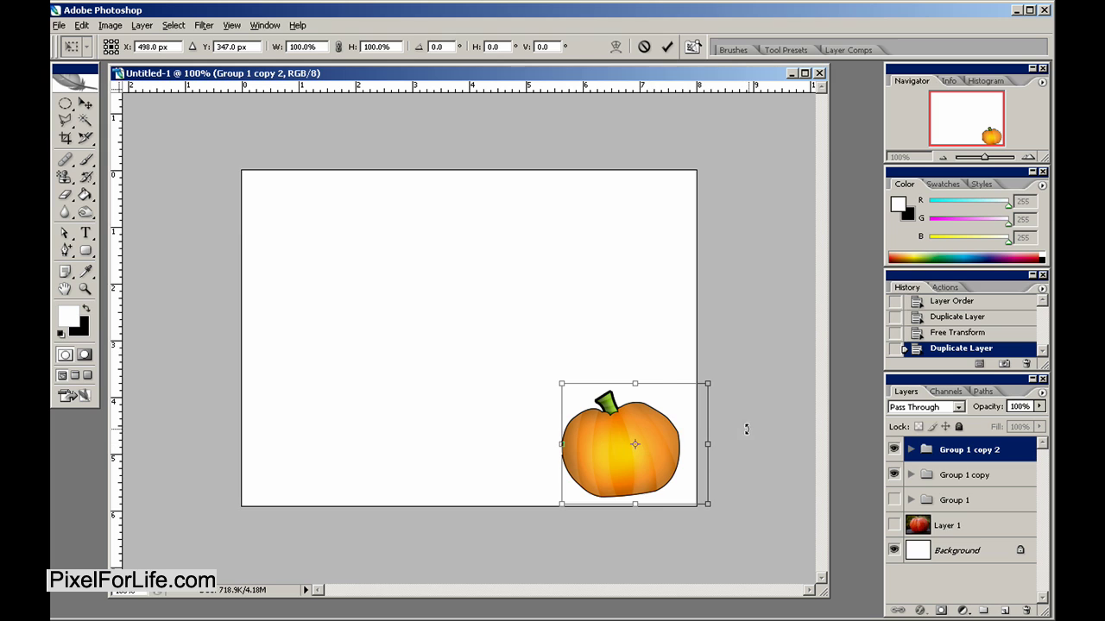
left_click_drag(746, 429, 740, 407)
key("Return")
left_click_drag(613, 445, 569, 457)
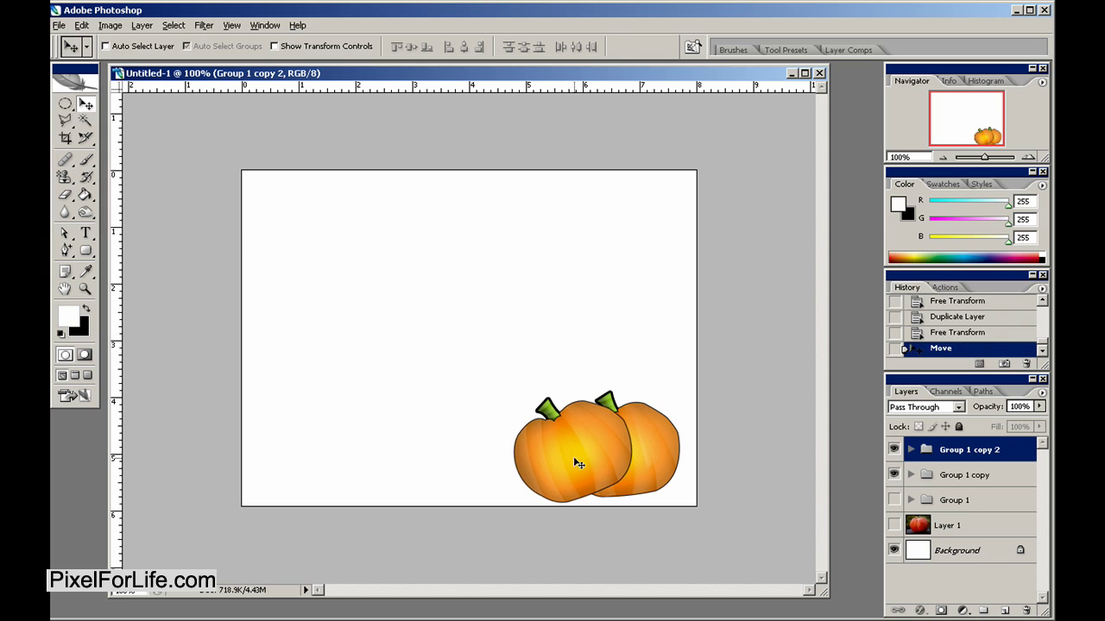
- Duplicate the two-pumpkin group, rotate the copy about 14 degrees clockwise, and arrange both pairs side by side as an overlapping cluster
left_click_drag(996, 457, 1005, 610)
key("ctrl+t")
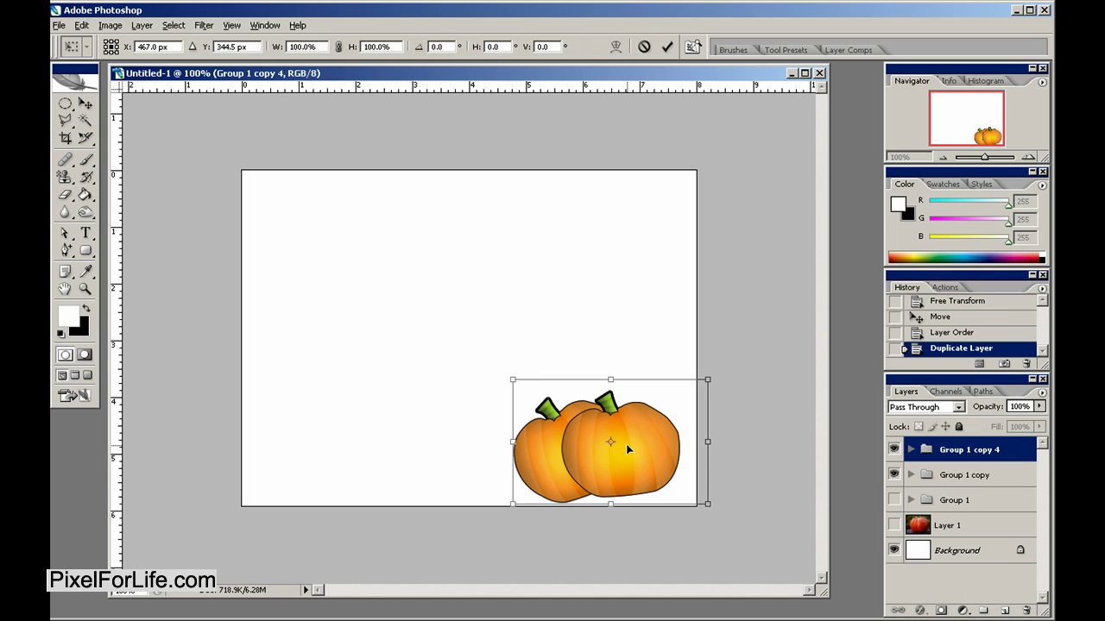
left_click_drag(611, 360, 624, 367)
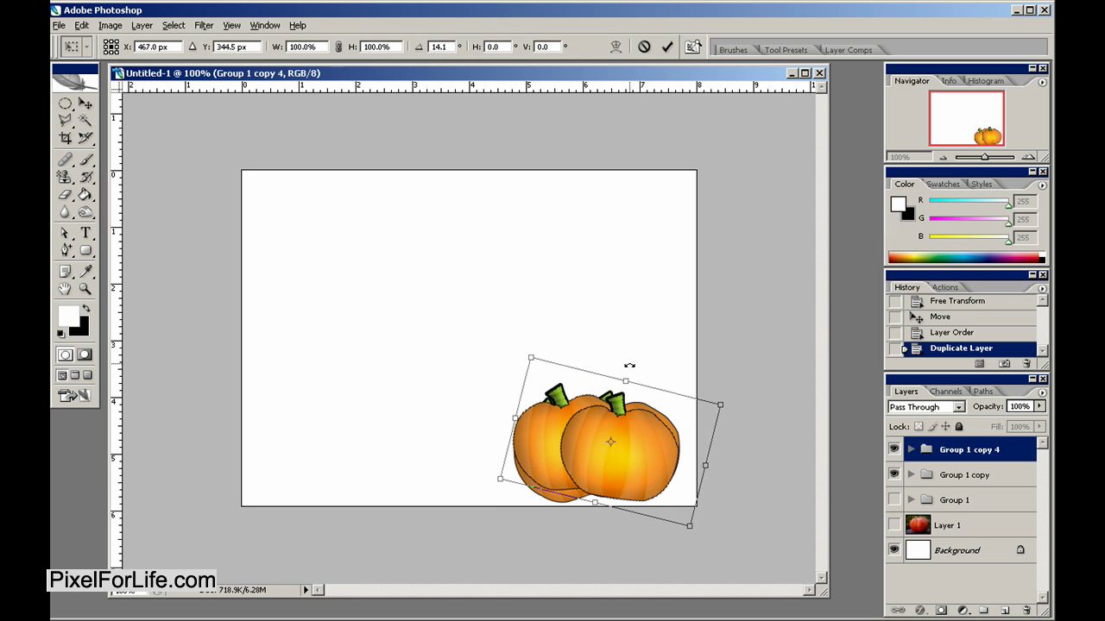
key("Return")
left_click_drag(654, 444, 624, 431)
left_click(976, 480, "shift")
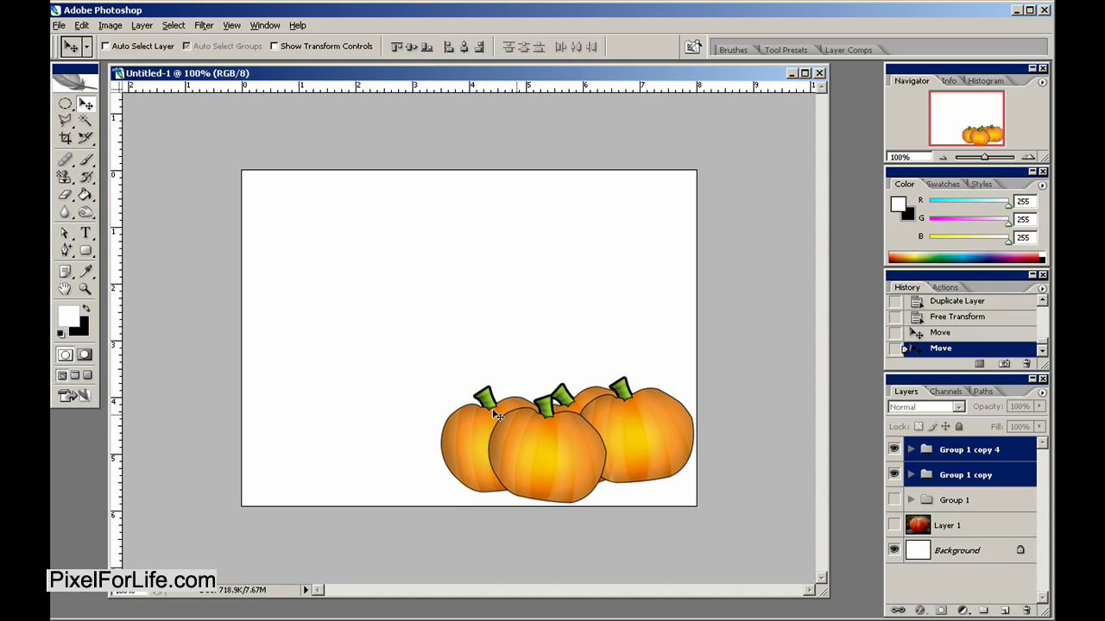
- In a new layer group, draw a closed wavy hill shape with the Pen tool across the canvas's lower edge, covering the pumpkins' bases
left_click(74, 257)
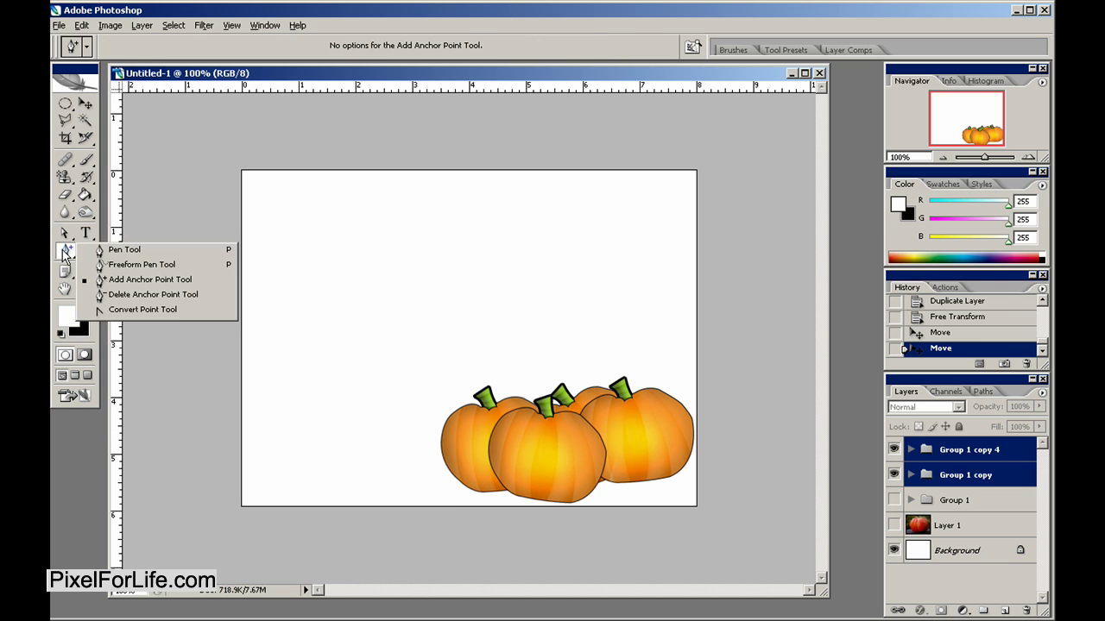
left_click(113, 249)
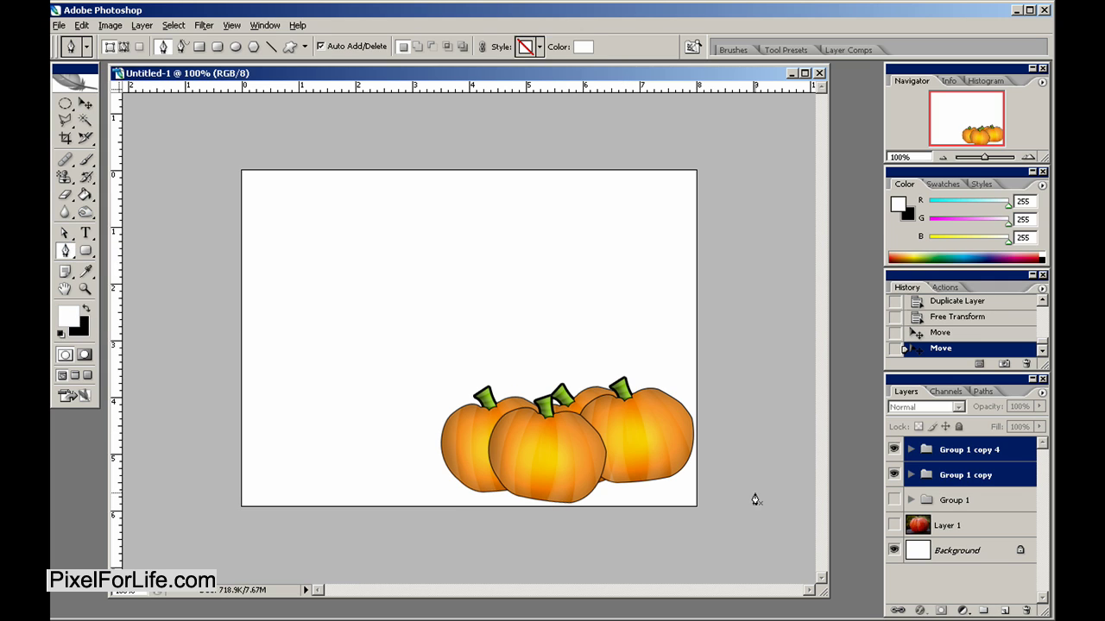
left_click(984, 611)
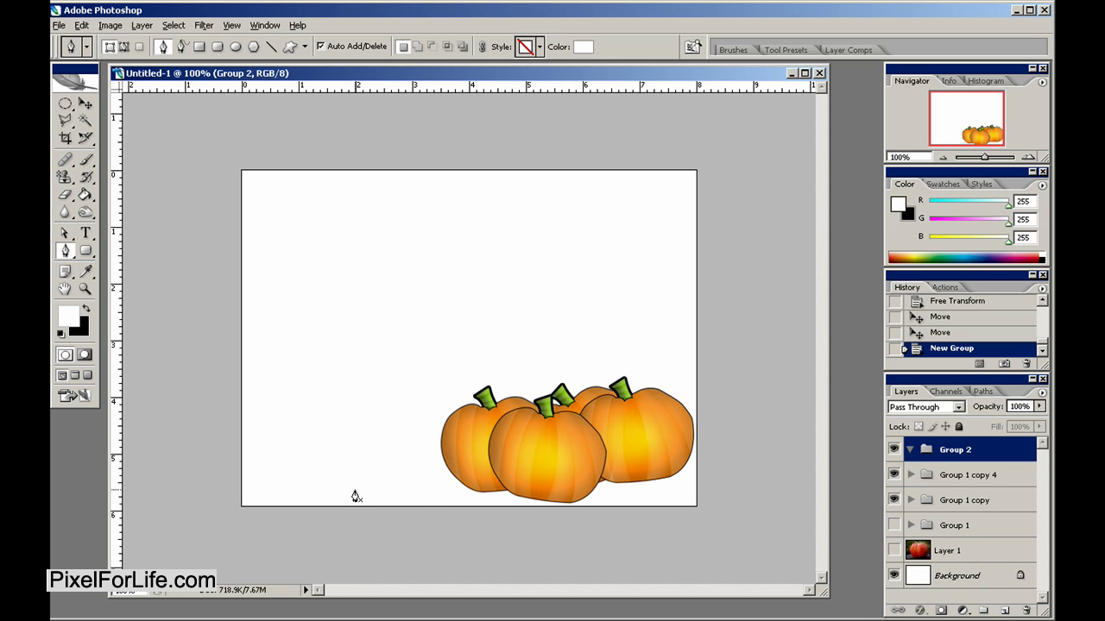
left_click(226, 442)
left_click_drag(351, 449, 390, 449)
left_click_drag(466, 473, 597, 433)
left_click_drag(639, 438, 757, 458)
left_click_drag(779, 474, 796, 489)
left_click(758, 528)
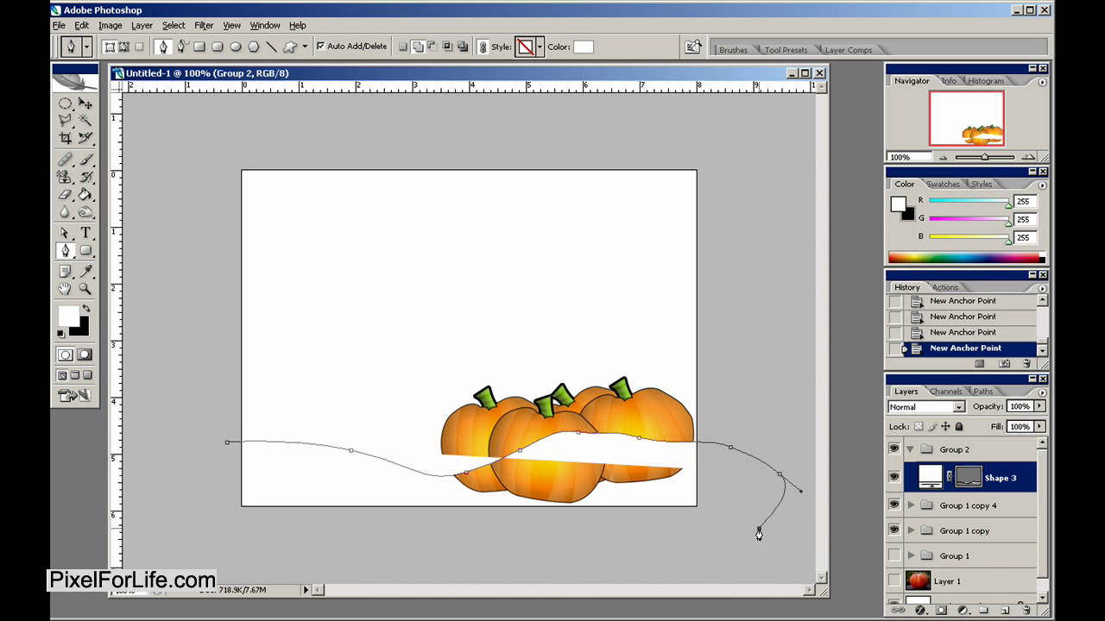
left_click_drag(689, 553, 680, 550)
left_click(523, 550)
left_click(203, 523)
left_click(227, 441)
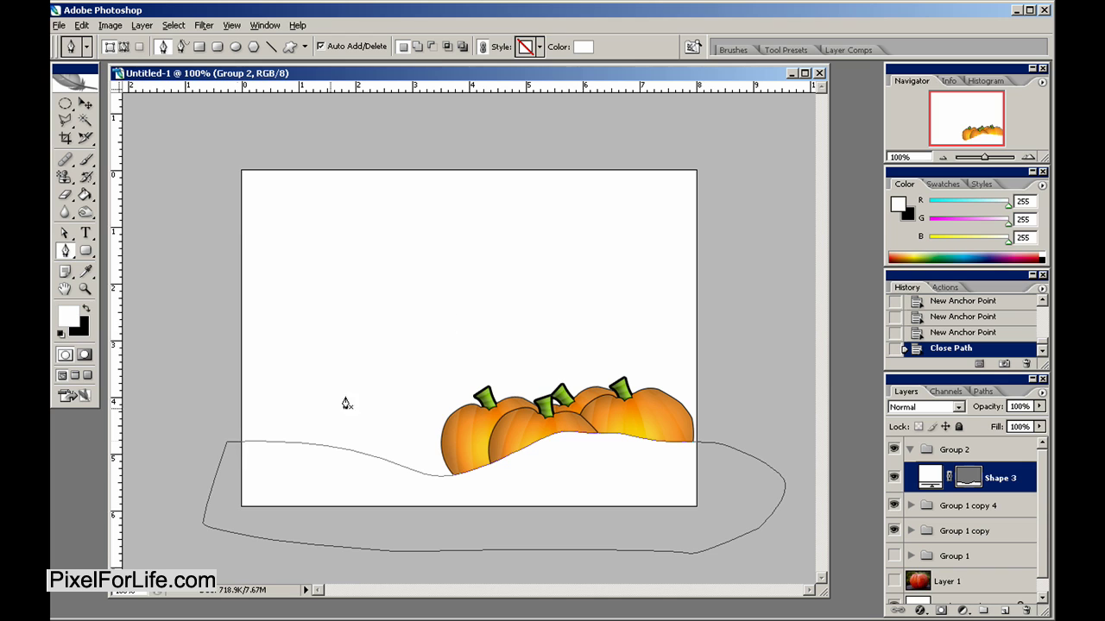
- Set the hill shape's fill colour to green 4e9700
left_click(582, 47)
mouse_move(576, 378)
left_mouse_down()
mouse_move(581, 388)
mouse_move(582, 370)
left_mouse_up()
left_click(557, 299)
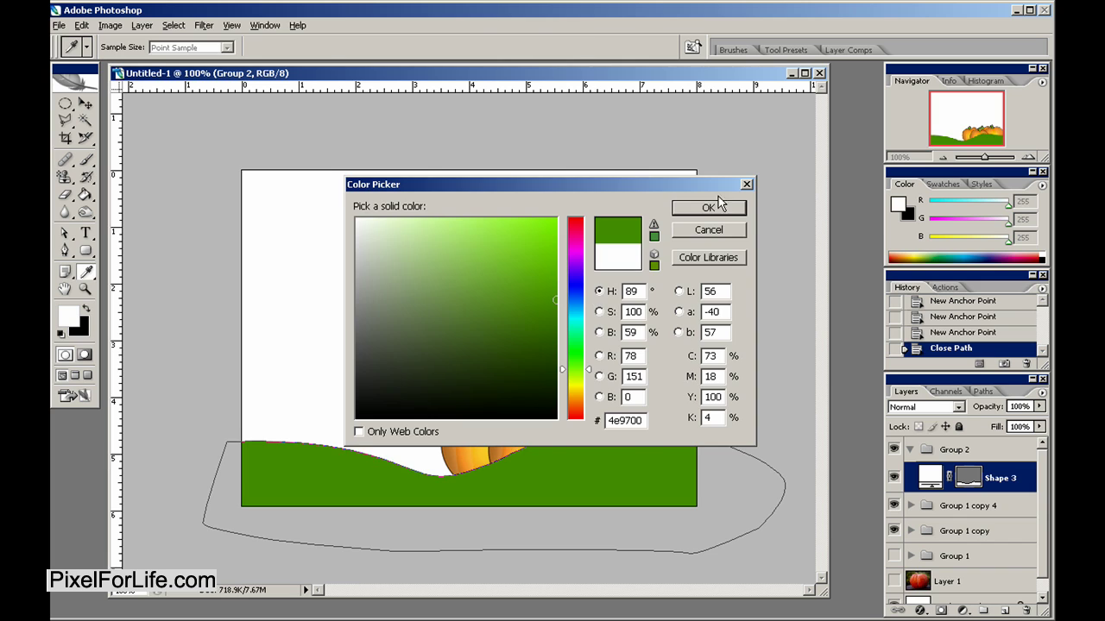
left_click(709, 208)
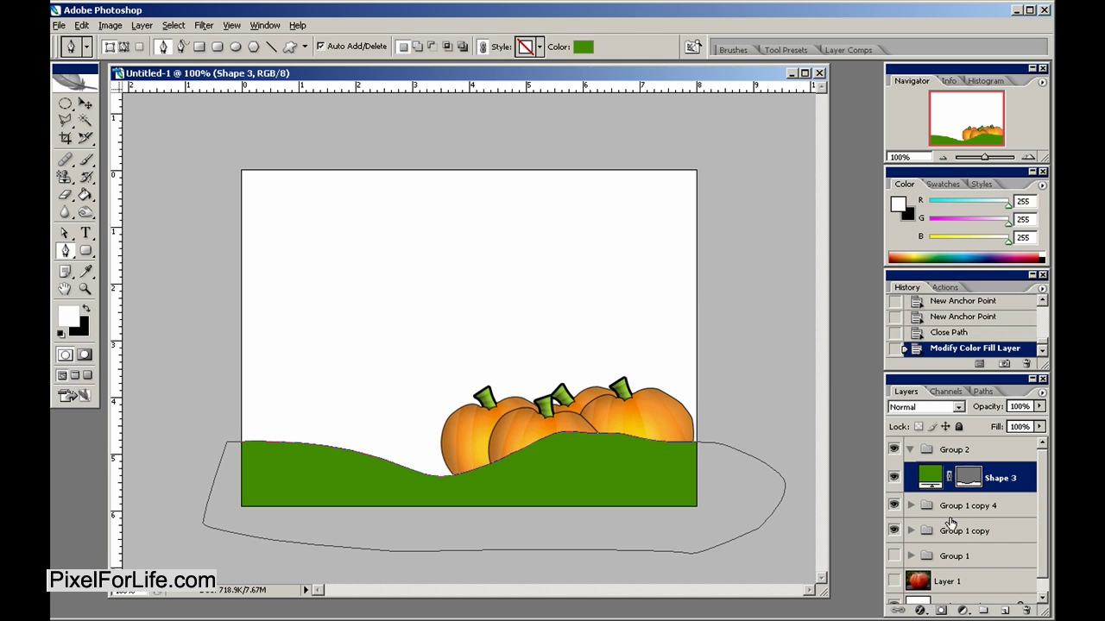
- Add a new layer above the hill and load the Sweet_Grass_Brushes_by_Coby17 brush set for the Brush tool
left_click(1005, 611)
left_click(85, 160)
right_click(455, 304)
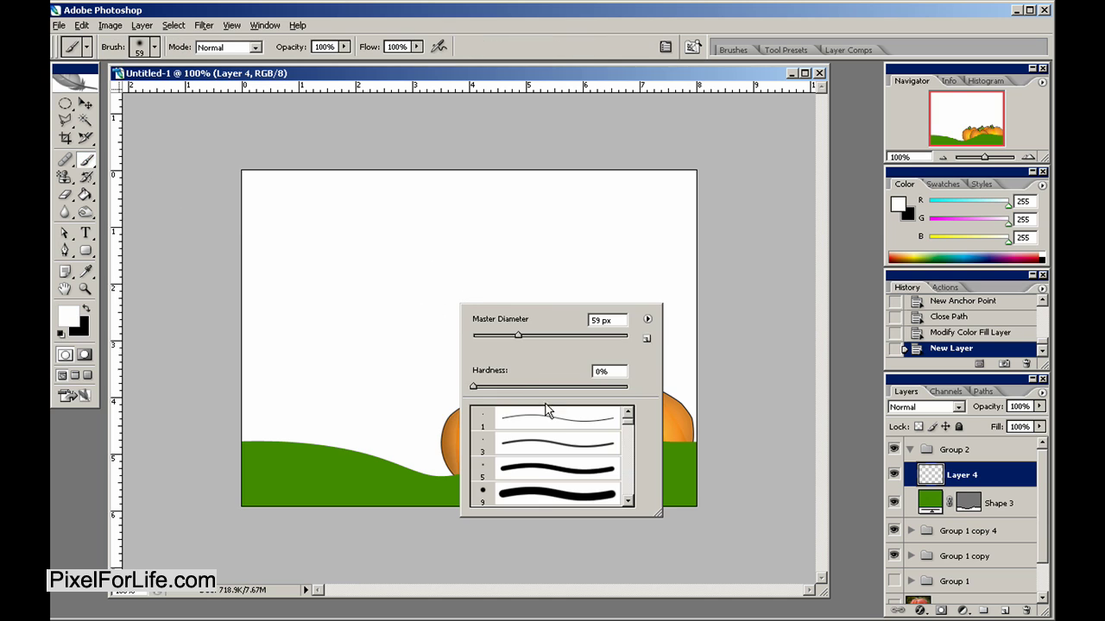
left_click(646, 339)
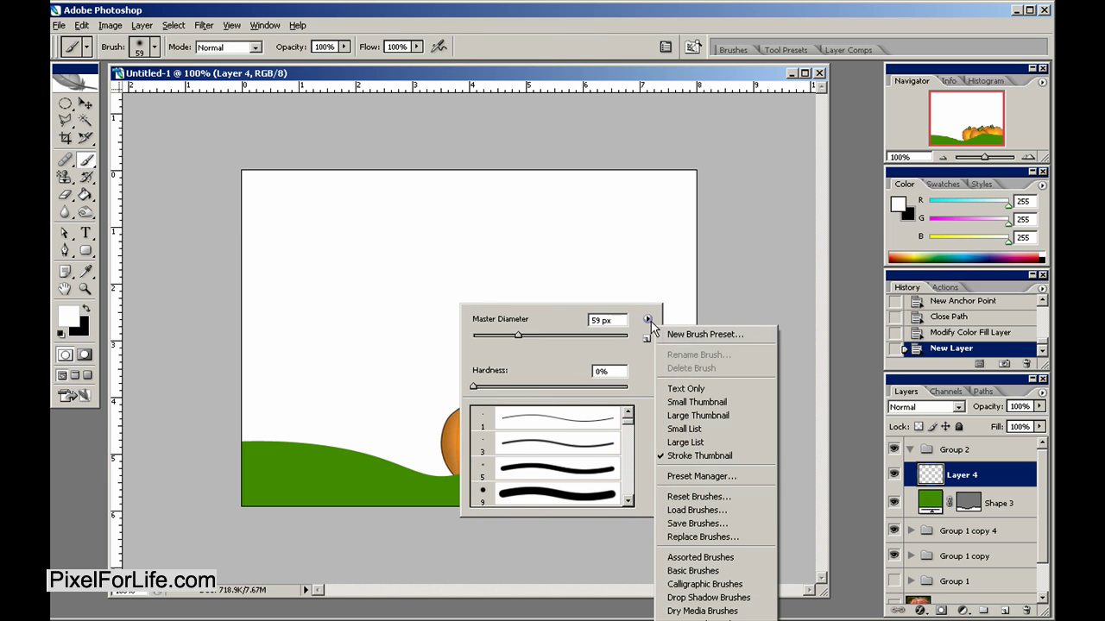
left_click(706, 507)
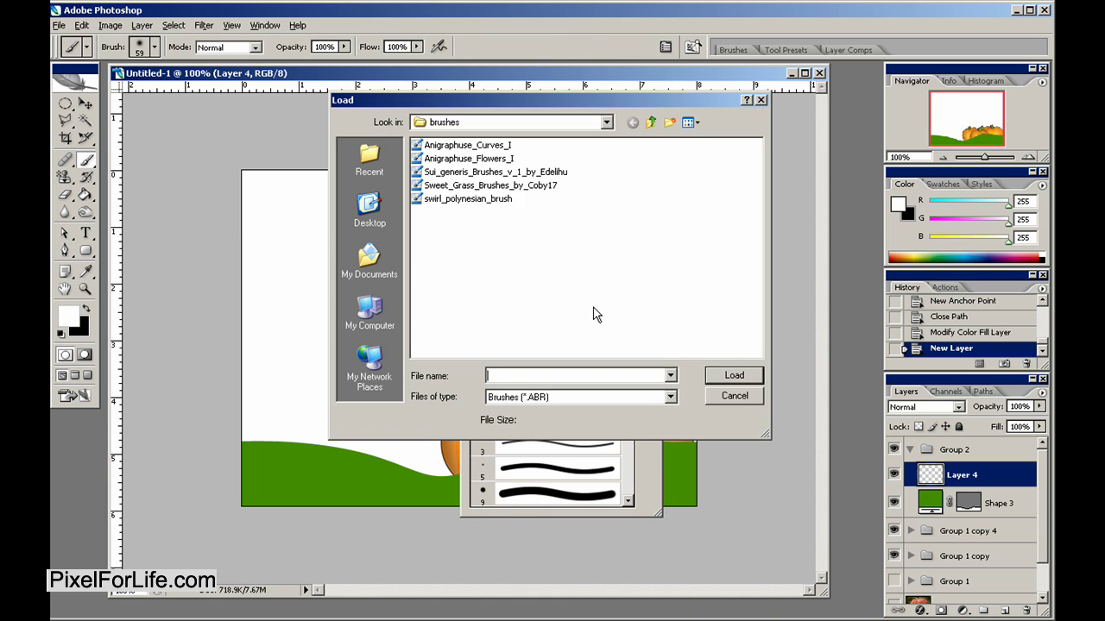
double_click(469, 185)
- Choose a grass plant brush from the end of the brush list and set its diameter to 74 px
scroll(552, 462, "down", 3)
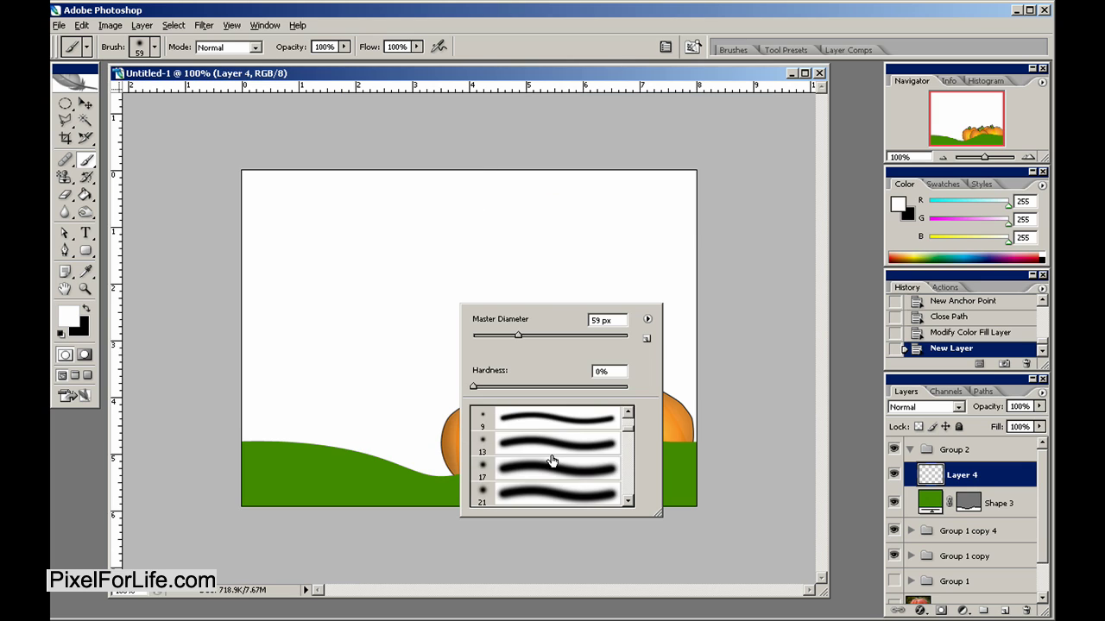
left_click_drag(634, 430, 646, 508)
left_click(497, 490)
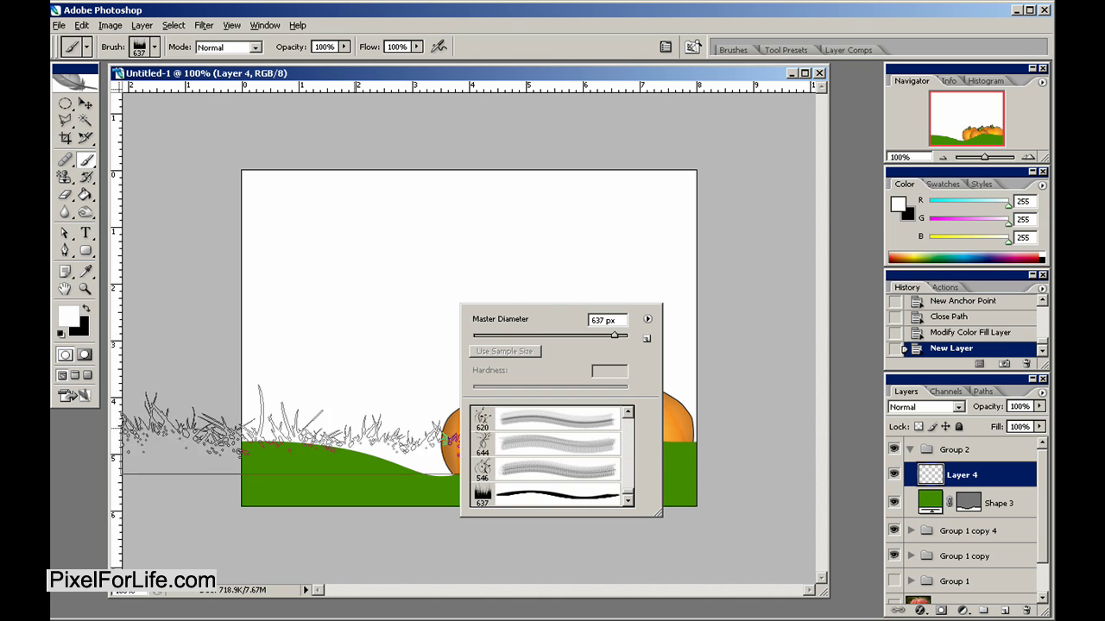
left_click(485, 426)
left_click_drag(614, 335, 529, 335)
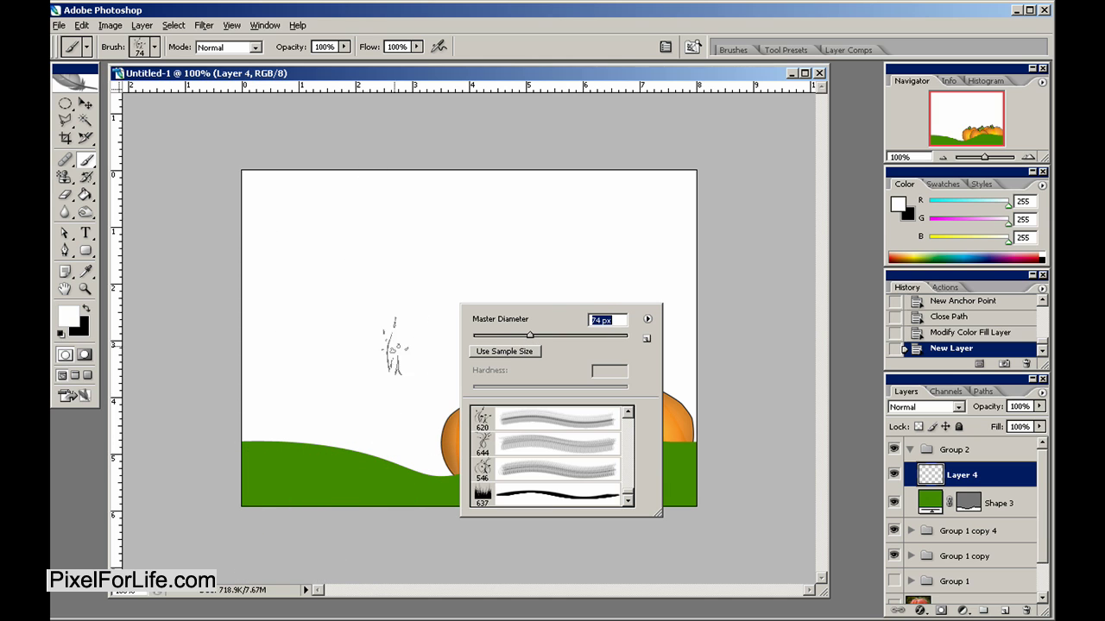
key("Return")
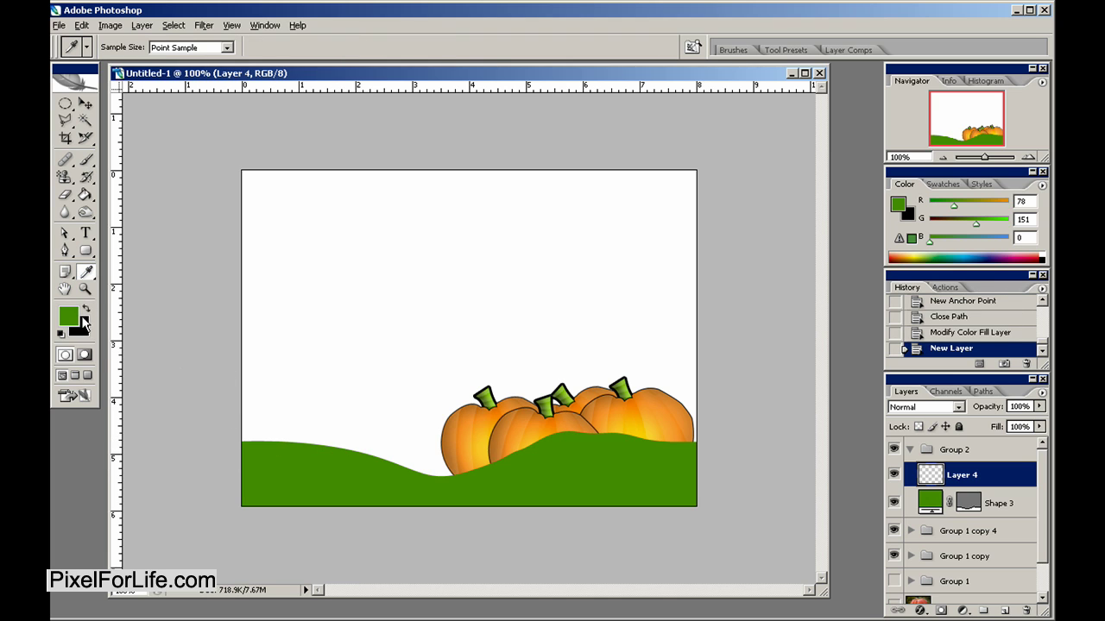
- Set the foreground colour to a lighter green, 5fa90f, for painting with the grass brush
left_click(69, 318)
left_click_drag(555, 302, 539, 286)
left_click(708, 208)
left_click(87, 160)
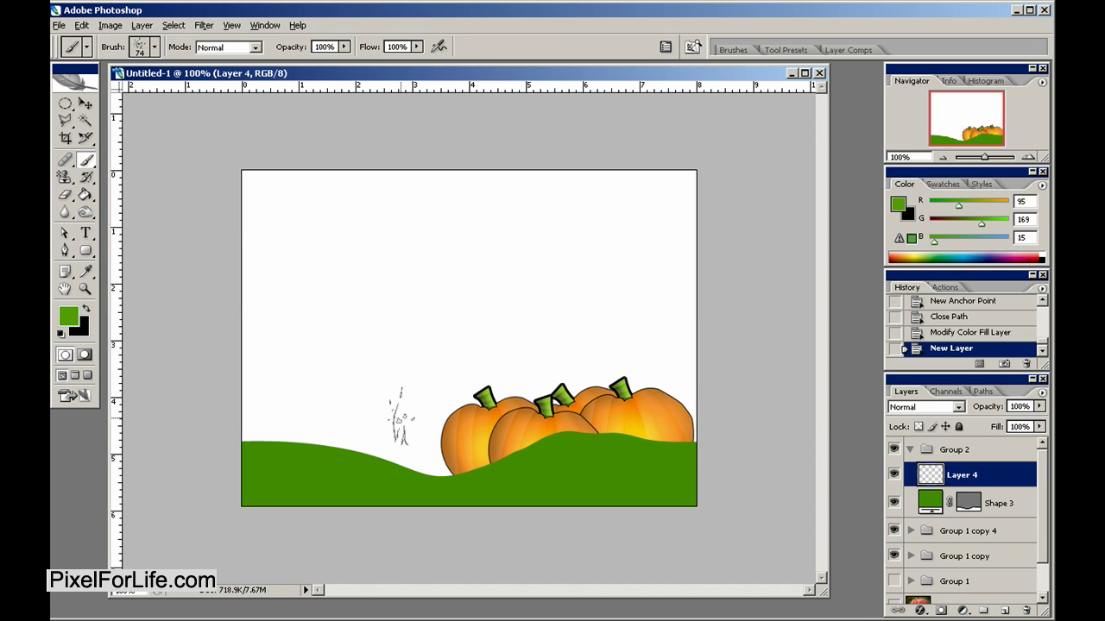
- Stamp grass along the hill's crest and over the hill on the new layer, undoing the first continuous brush stroke
mouse_move(250, 440)
left_mouse_down()
mouse_move(280, 431)
mouse_move(453, 464)
mouse_move(565, 445)
mouse_move(660, 455)
mouse_move(664, 477)
left_mouse_up()
key("ctrl+z")
left_click(252, 439)
left_click(270, 440)
left_click(287, 442)
left_click(305, 444)
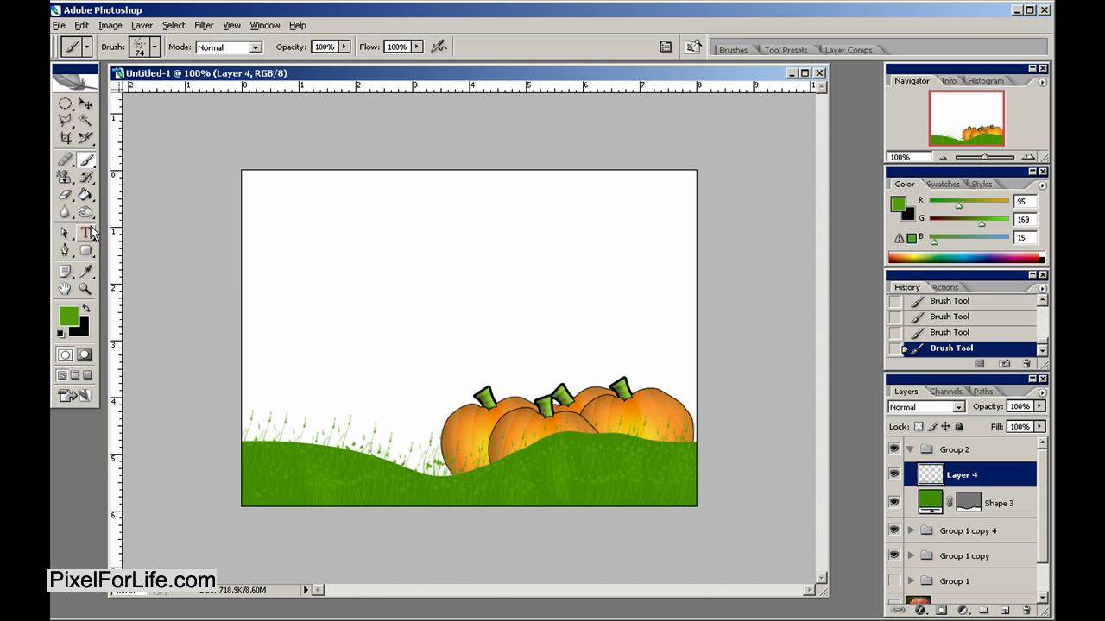
- Fill the Background layer with sky blue, RGB 98, 180, 222, using the Paint Bucket
left_click(86, 194)
scroll(1011, 544, "down", 2)
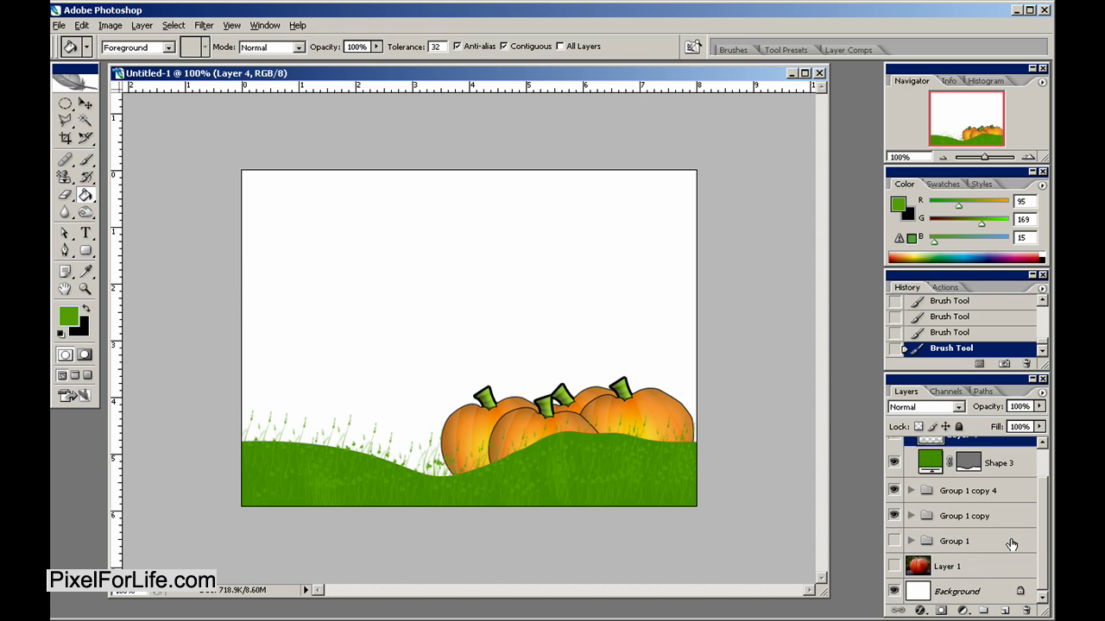
left_click(973, 593)
left_click(72, 320)
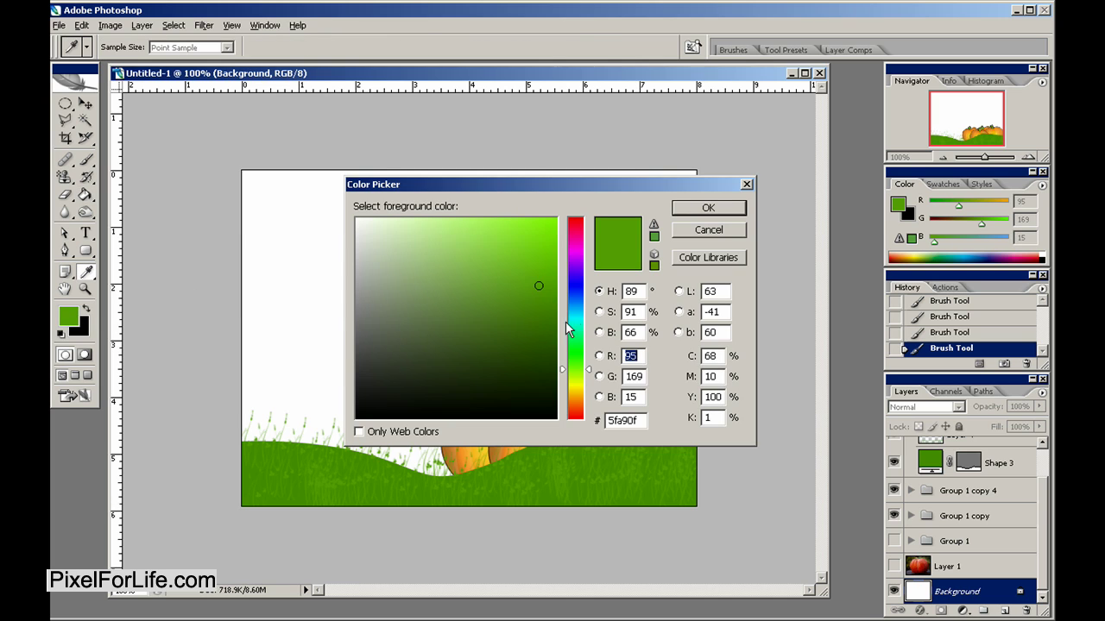
left_click_drag(576, 303, 573, 307)
left_click_drag(502, 285, 473, 232)
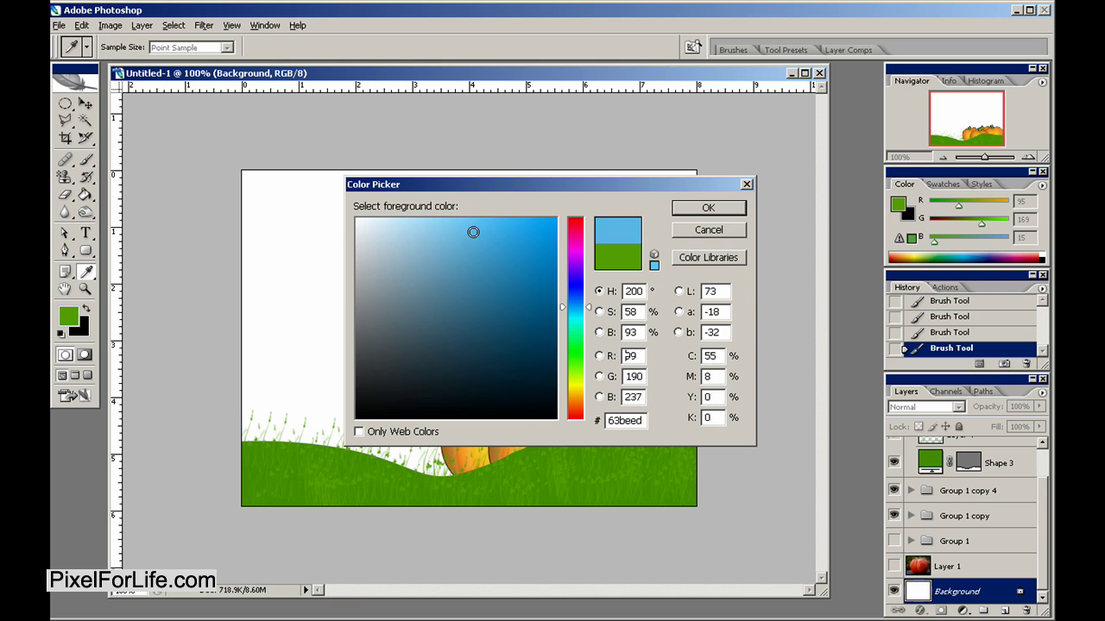
left_click(700, 210)
left_click(306, 242)
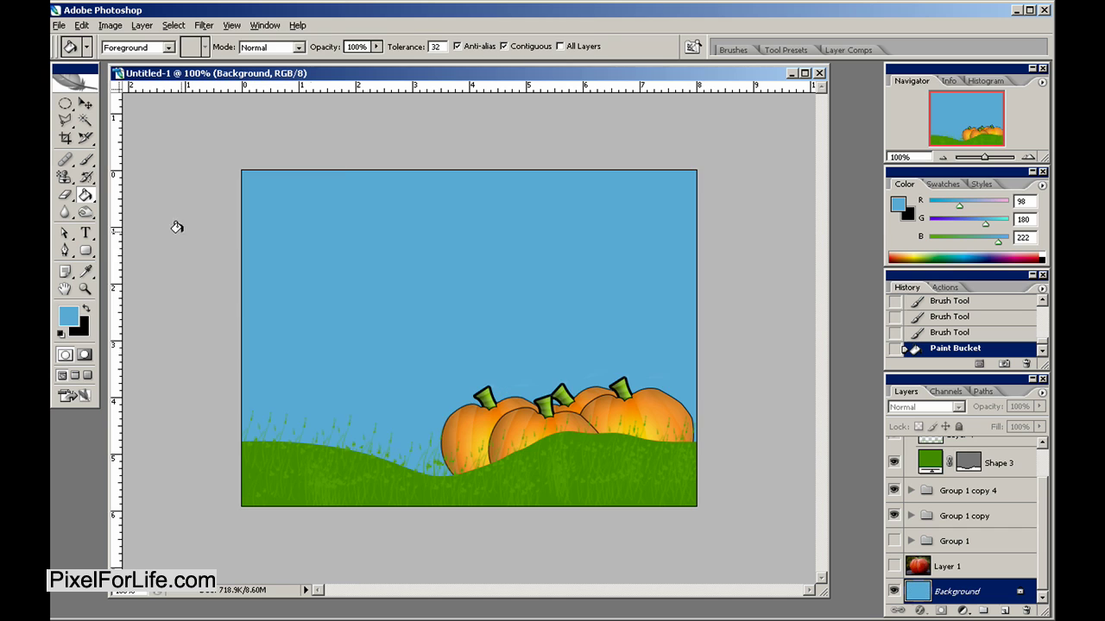
- Apply a vertical foreground-to-transparent gradient in pale blue b5ddf2 over the sky, fading from the top down to the pumpkins
left_click(68, 316)
left_click(437, 241)
left_click_drag(437, 241, 405, 228)
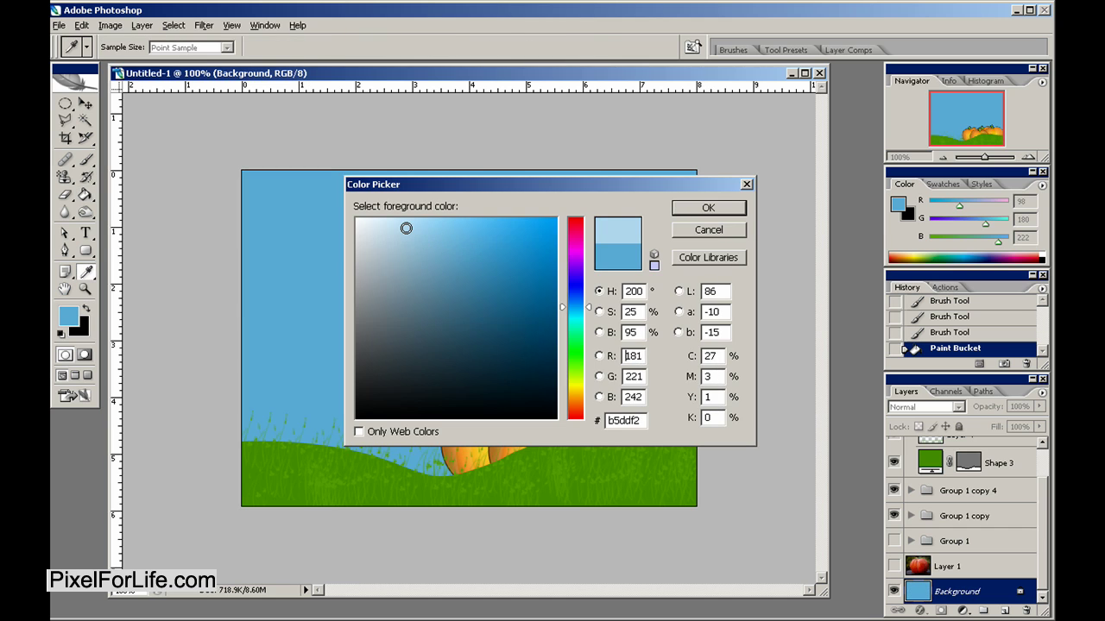
left_click(740, 212)
right_click(86, 194)
left_click(172, 191)
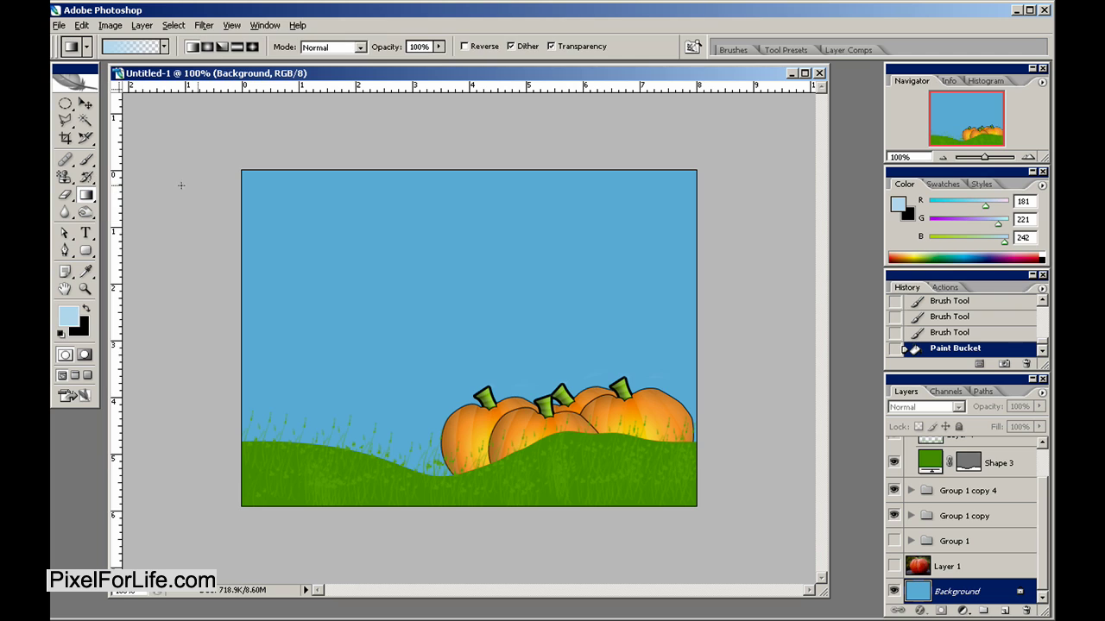
left_click_drag(431, 118, 433, 416)
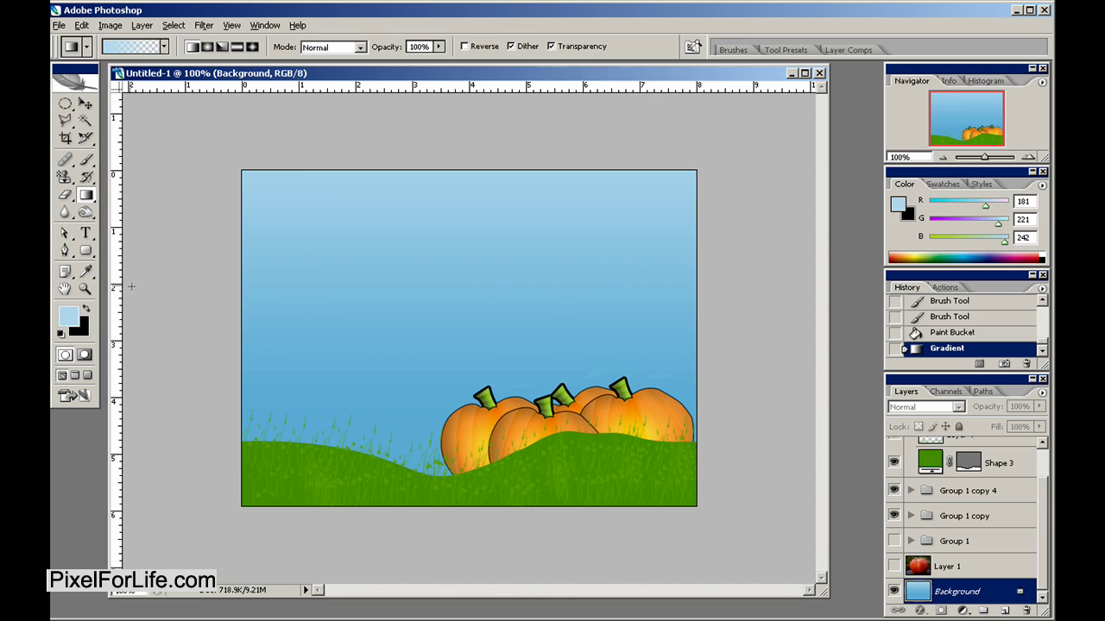
- Add the text "Pumpkin Patch" in black in the sky above the pumpkins
left_click(86, 233)
left_click(85, 308)
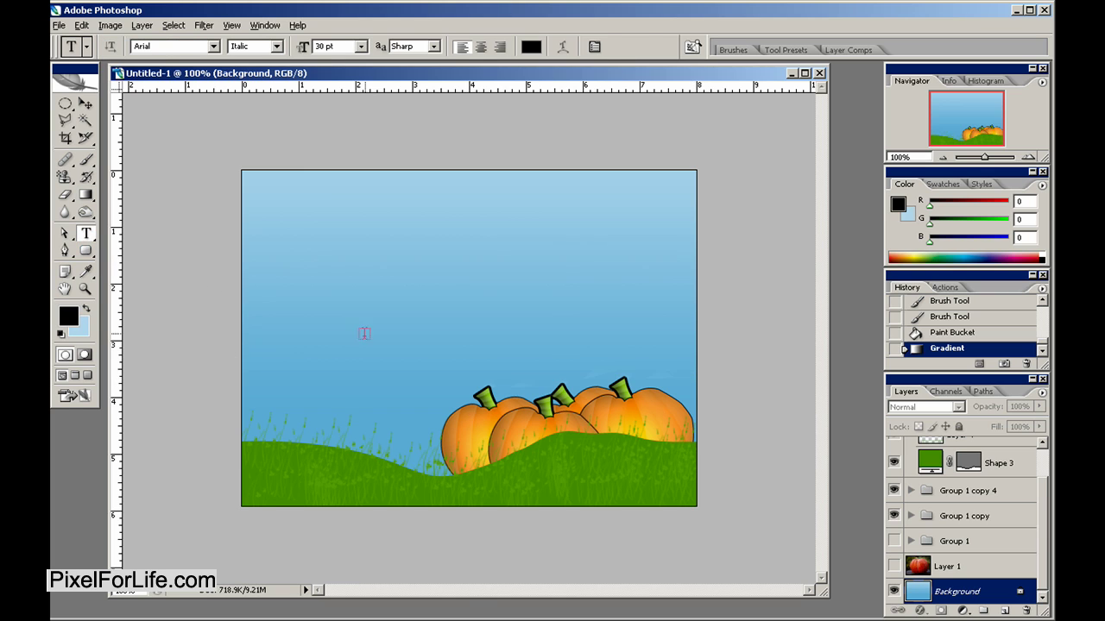
left_click(325, 314)
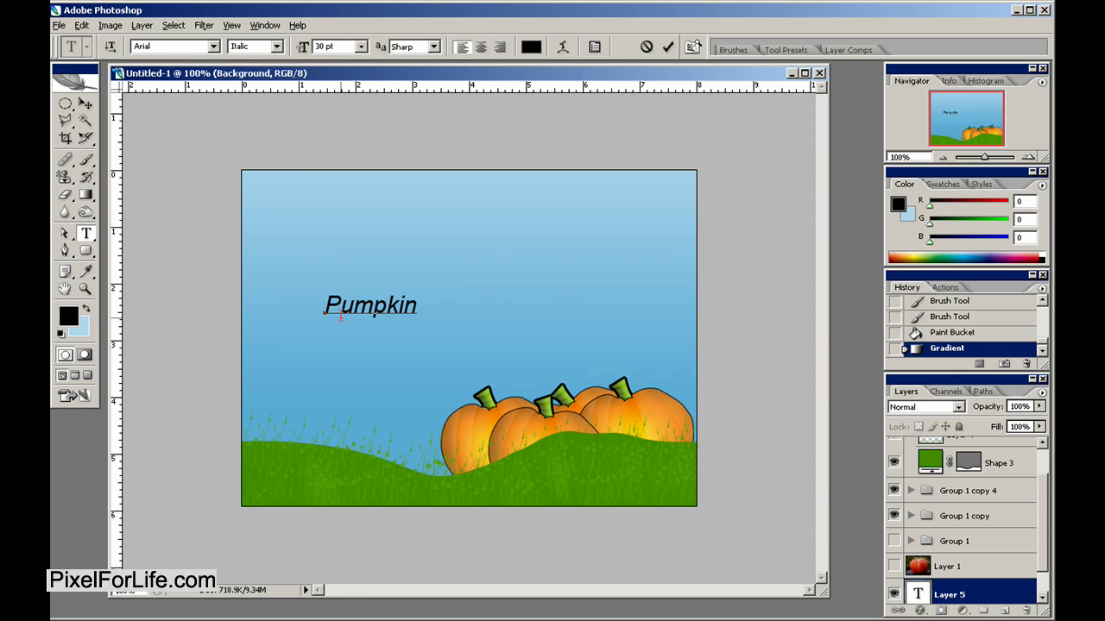
type("Pumpkin Patch")
- Set the font of the whole "Pumpkin Patch" title to B650-Deco
key("ctrl+a")
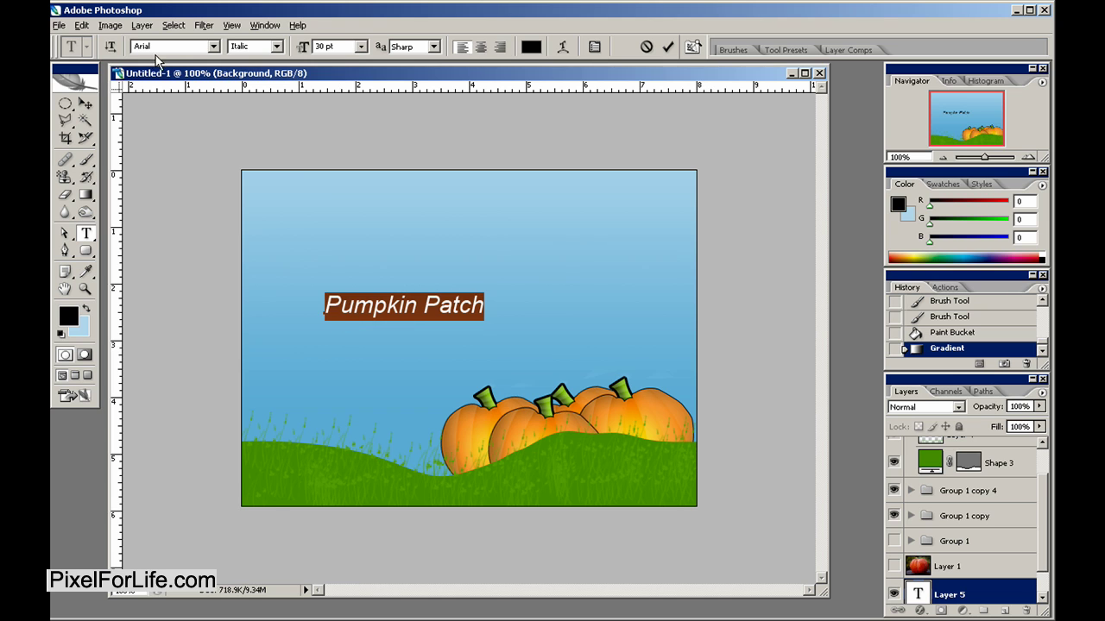
left_click(169, 49)
key("Down")
key("Down")
key("Down")
key("Down")
key("Down")
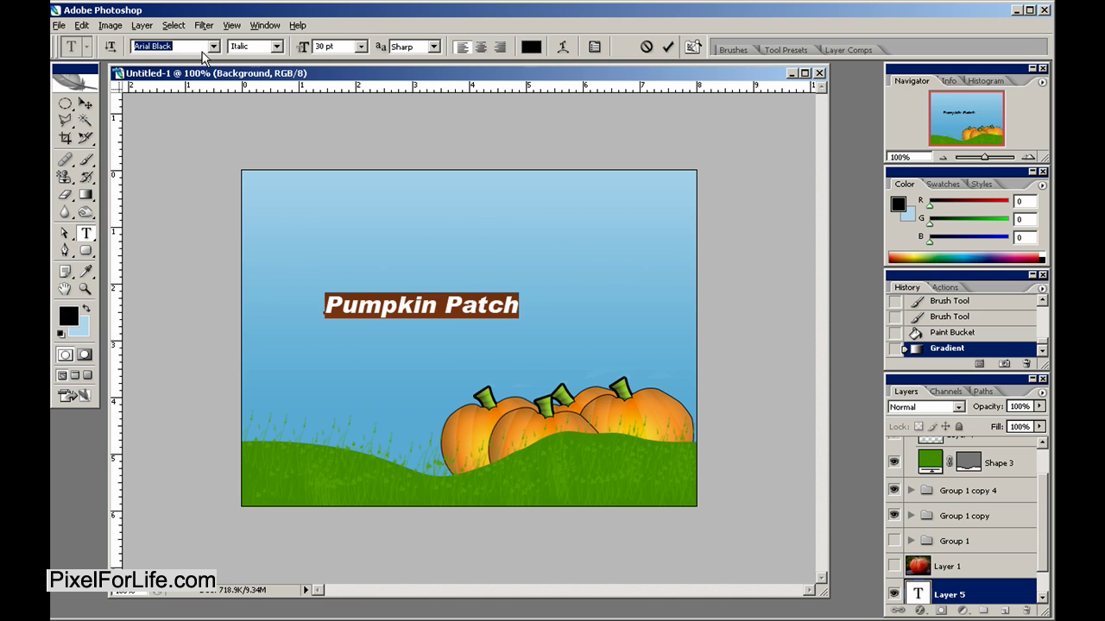
- Enlarge the "Pumpkin Patch" title to 88 pt
left_click(331, 45)
key("Up")
key("Up")
key("Up")
key("Up")
key("Up")
key("Up")
key("Up")
key("Up")
key("Up")
key("Up")
key("Up")
key("Up")
key("Up")
key("Up")
key("Up")
key("Up")
key("Up")
key("Up")
key("Up")
key("Up")
key("Up")
key("Up")
key("Up")
key("Up")
key("Up")
key("Up")
key("Up")
key("Up")
key("Up")
key("Up")
key("Up")
key("Up")
key("Up")
key("Up")
key("Up")
key("Up")
key("Up")
key("Up")
key("Up")
key("Up")
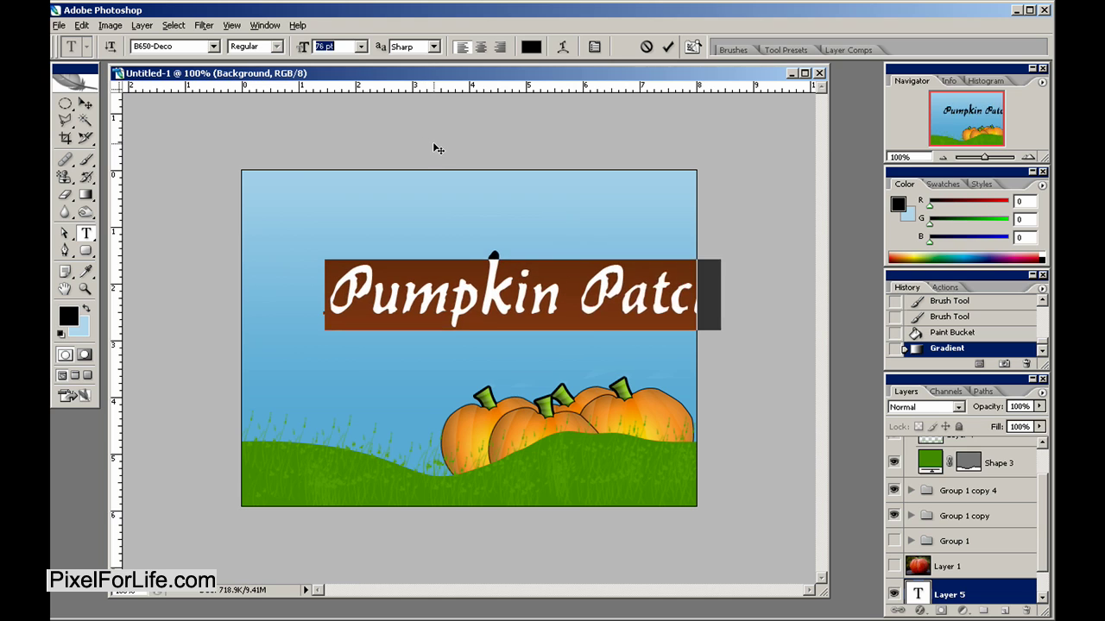
- Colour the "Pumpkin Patch" title golden yellow and move it left so it begins near the canvas's left edge
left_click(530, 46)
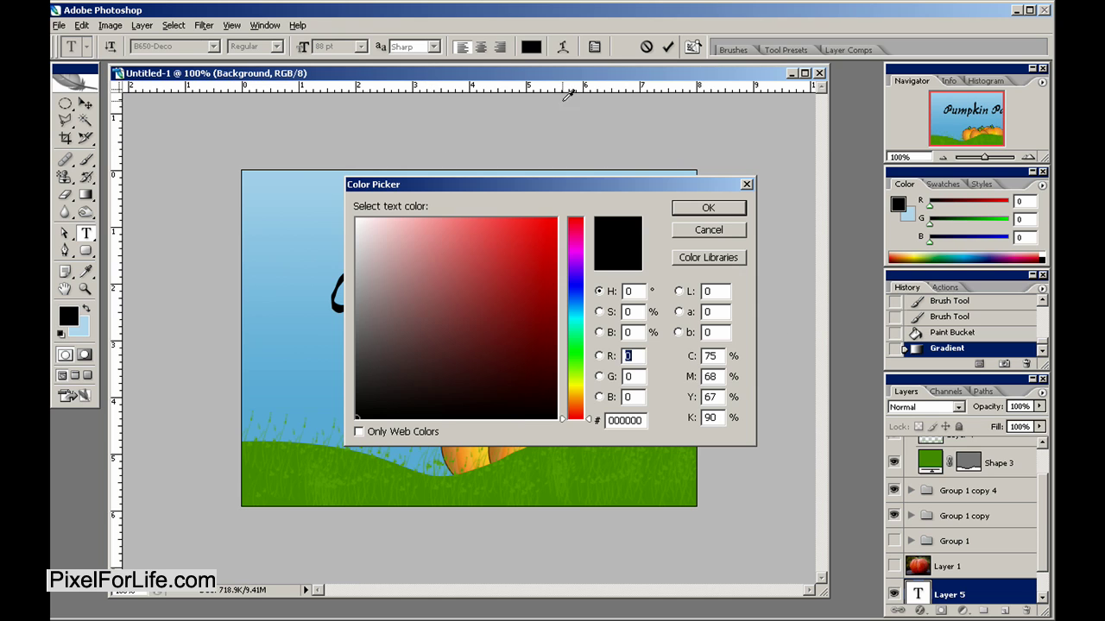
left_click(582, 391)
left_click_drag(532, 325, 638, 217)
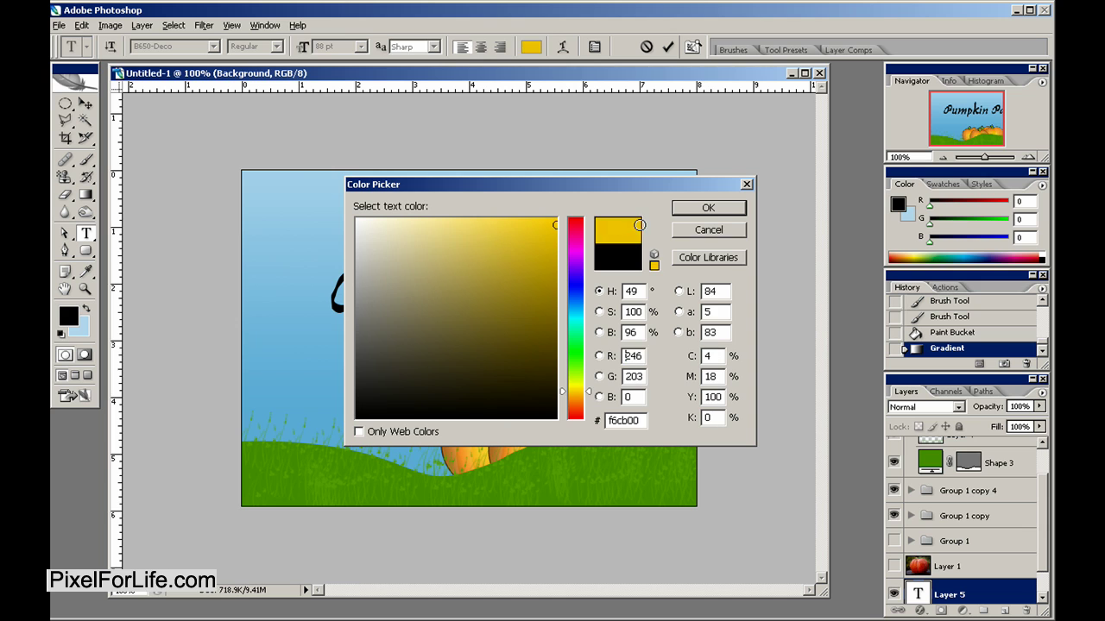
left_click(708, 208)
left_click(86, 104)
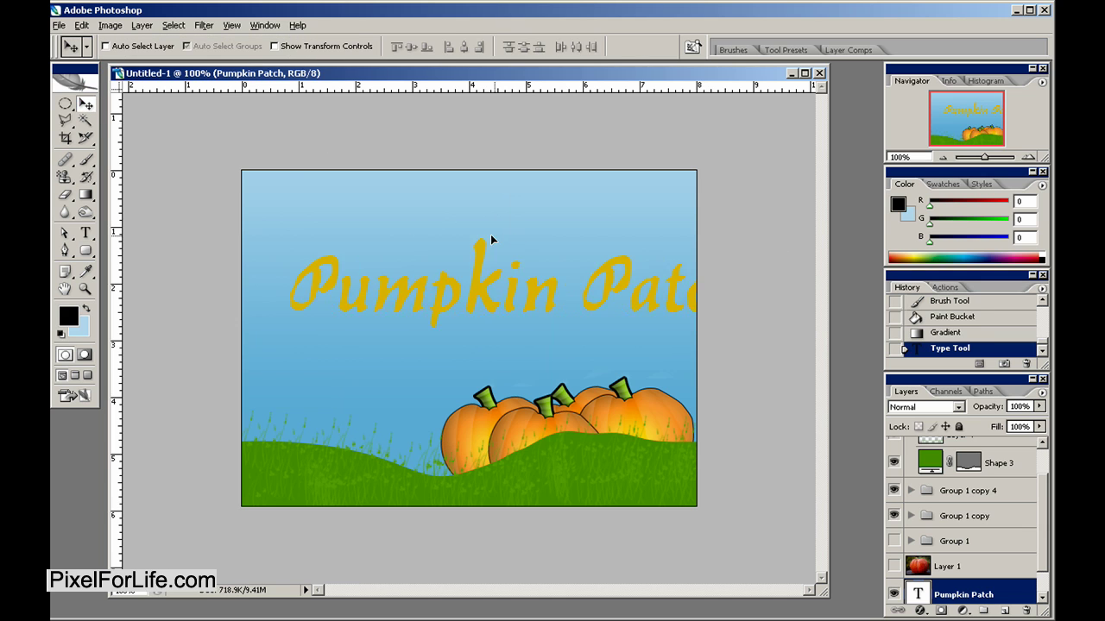
left_click_drag(447, 243, 453, 236)
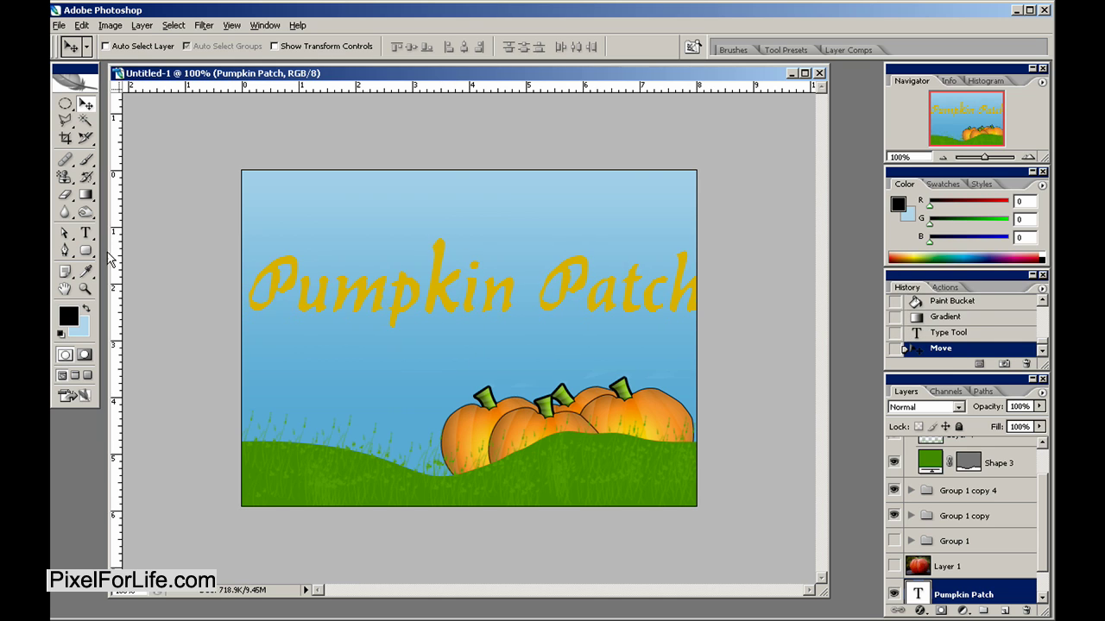
- Change the "Pumpkin Patch" title's colour to orange-yellow ffc000
left_click(86, 233)
left_click(340, 289)
key("ctrl+a")
left_click(532, 48)
left_click_drag(576, 390, 576, 395)
left_click(556, 218)
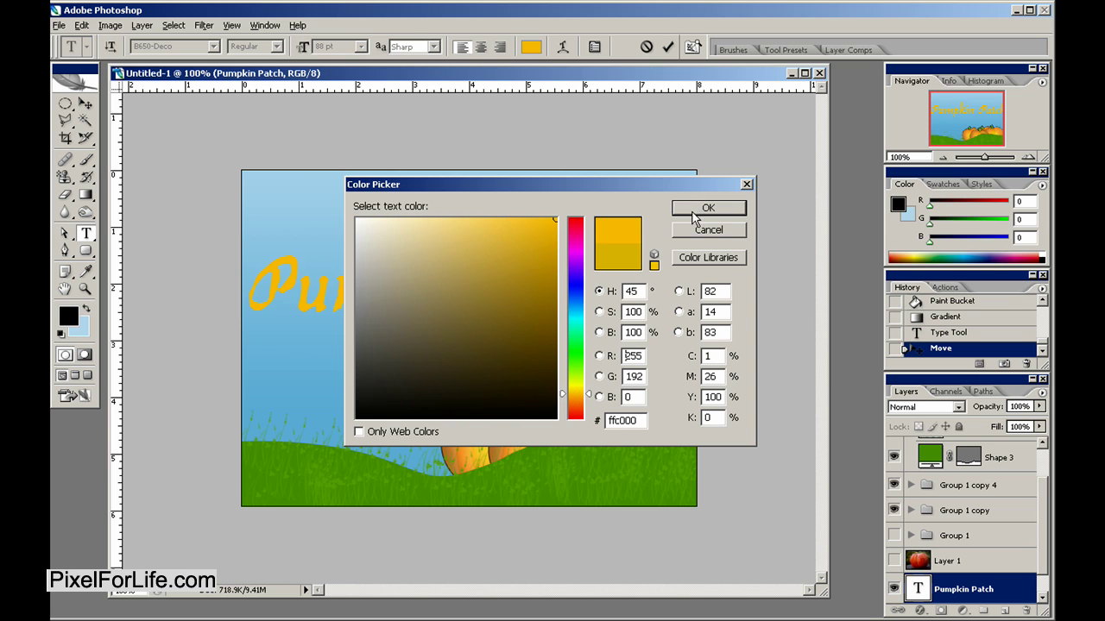
left_click(693, 211)
- Add a dark 3 px outside stroke to the "Pumpkin Patch" title layer
double_click(1006, 591)
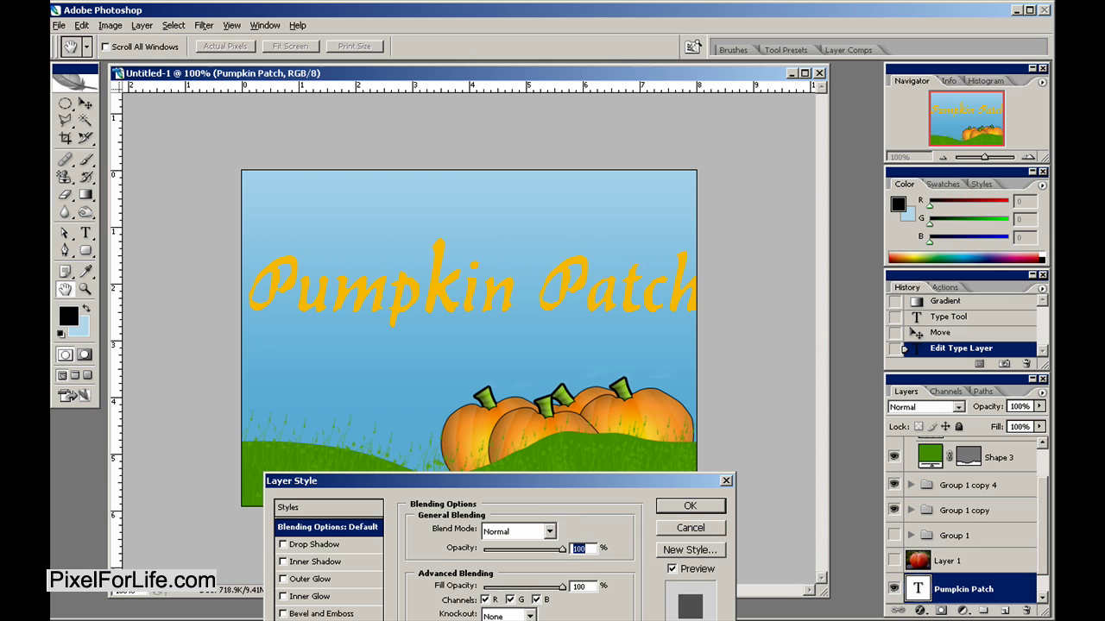
key("ctrl+0")
left_click(466, 620)
mouse_move(478, 403)
left_mouse_down()
mouse_move(583, 449)
mouse_move(646, 514)
left_mouse_up()
left_click_drag(578, 385, 577, 395)
left_click_drag(516, 359, 579, 368)
left_click(708, 207)
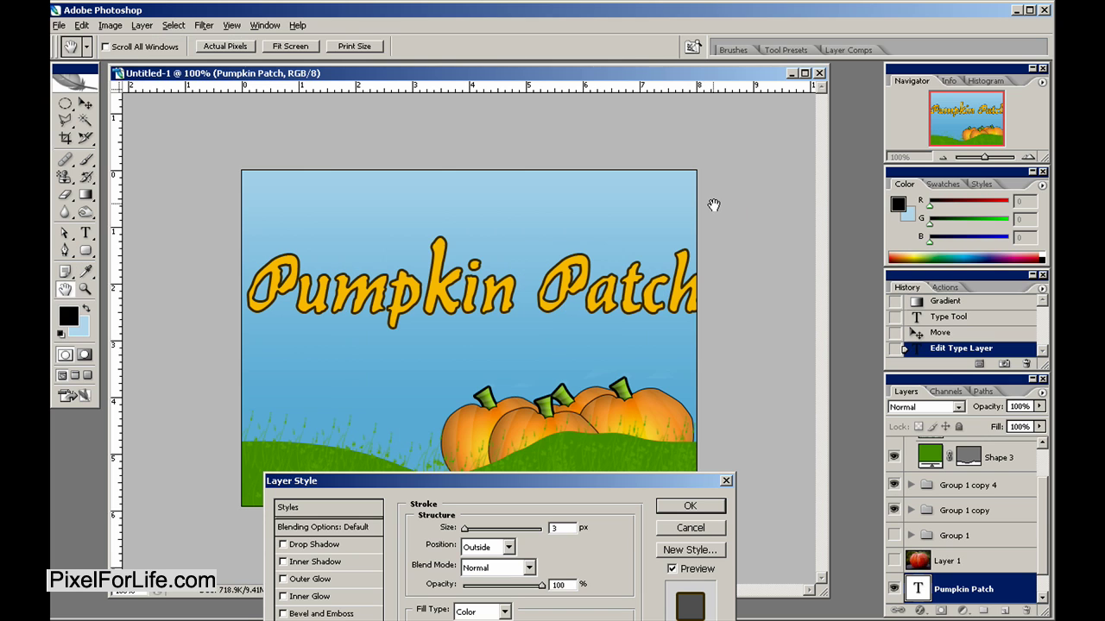
left_click(689, 505)
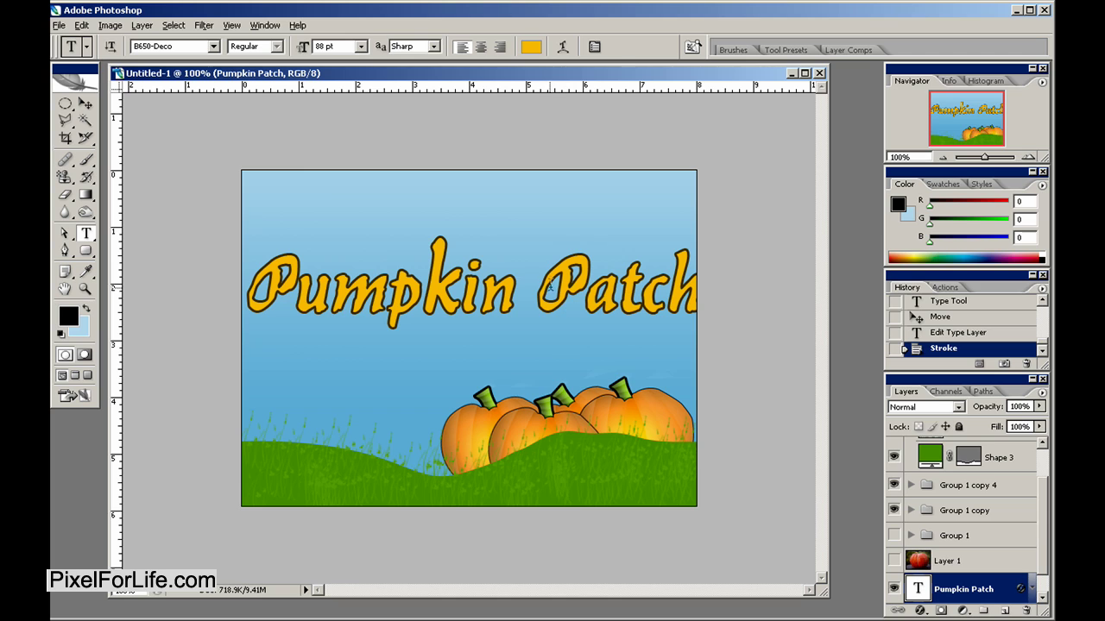
- Break the title into two lines before "Patch" and move it up and right in the sky
left_click(551, 283)
key("BackSpace")
key("Return")
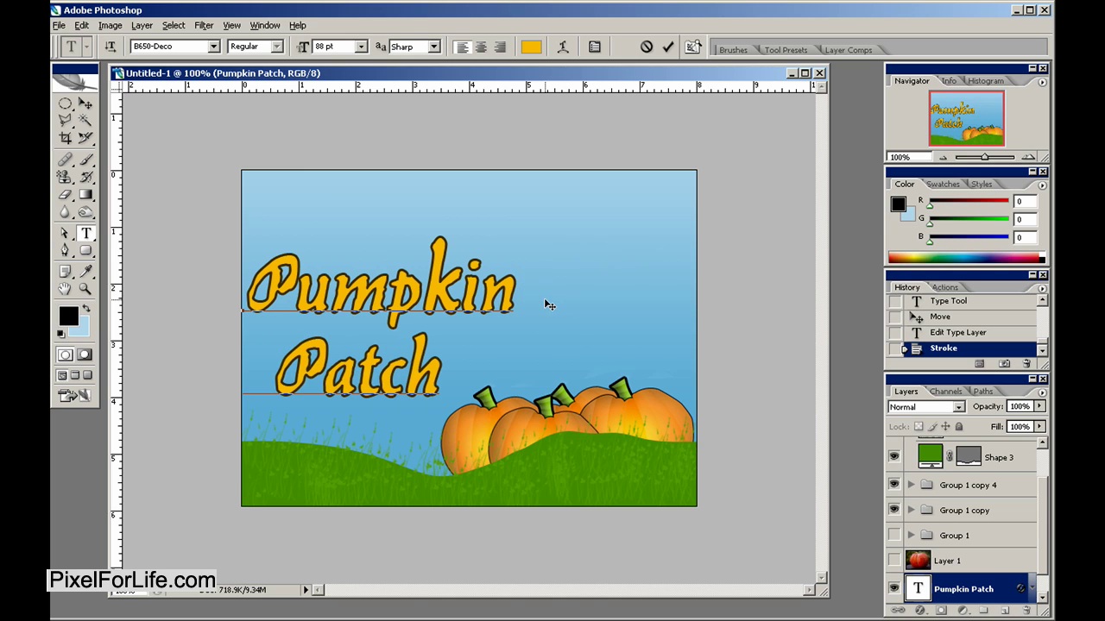
left_click(86, 103)
left_click_drag(400, 284, 482, 230)
- Indent "Patch" further so it starts near the end of "Pumpkin", and shift the title left and slightly down
left_click(87, 233)
left_click(442, 303)
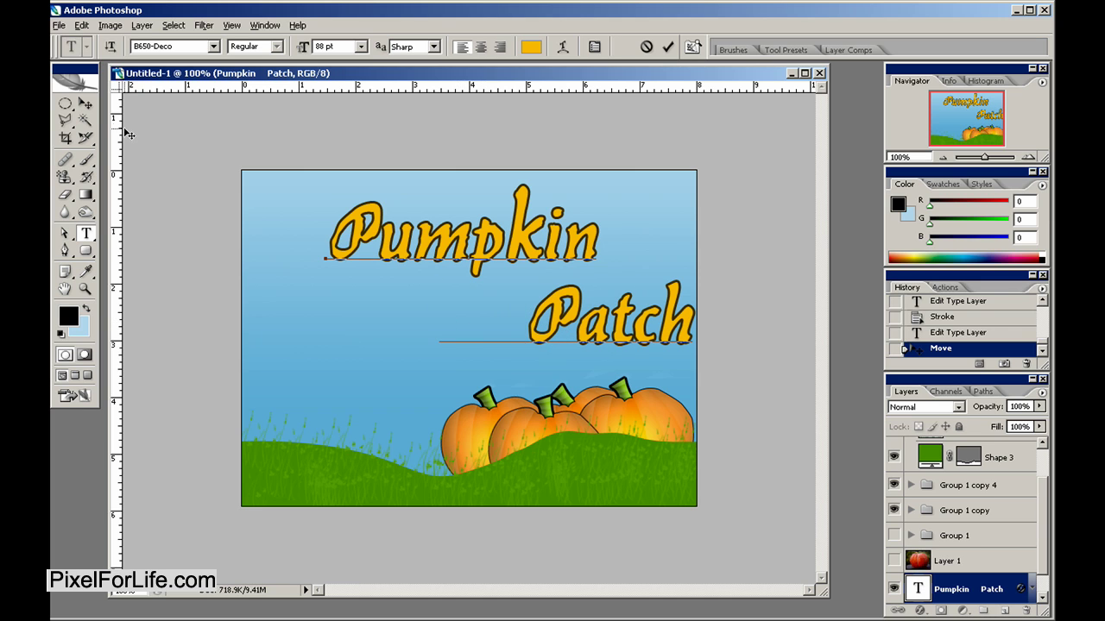
left_click(89, 108)
left_click_drag(592, 297, 533, 309)
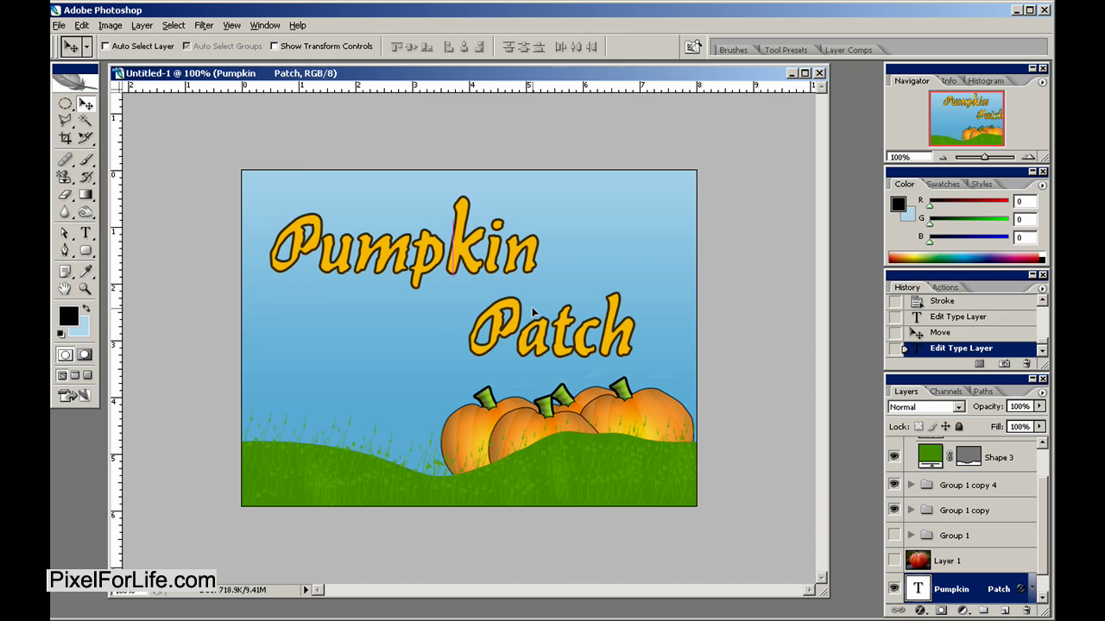
- Draw four thin black lines 2 px in weight, two left of "Patch" and two right of "Pumpkin"
left_click_drag(85, 250, 157, 310)
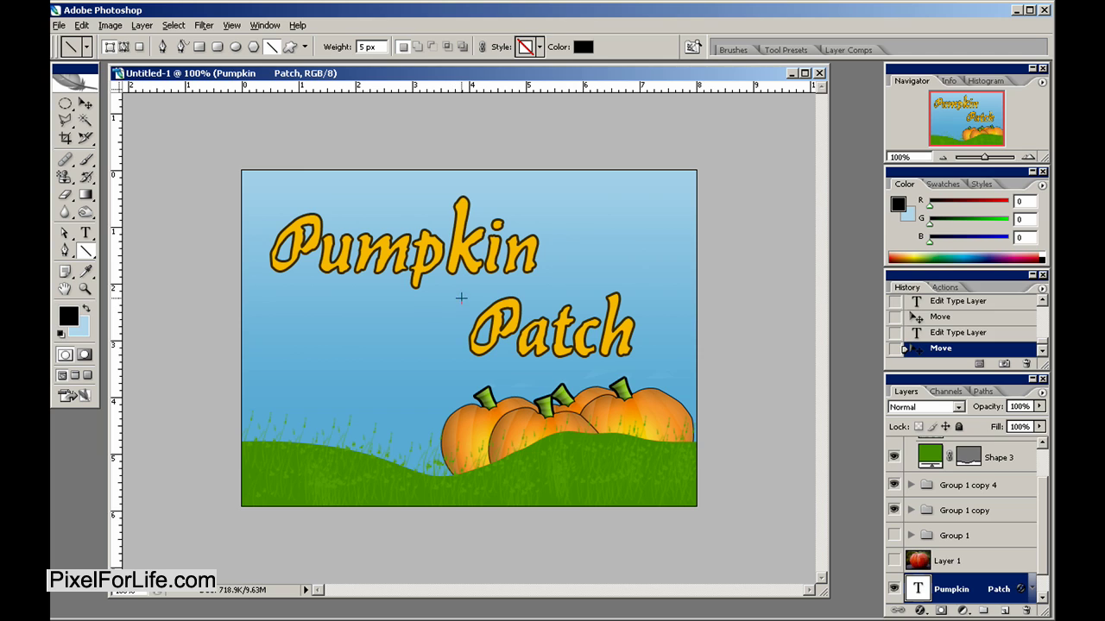
left_click_drag(461, 307, 197, 308)
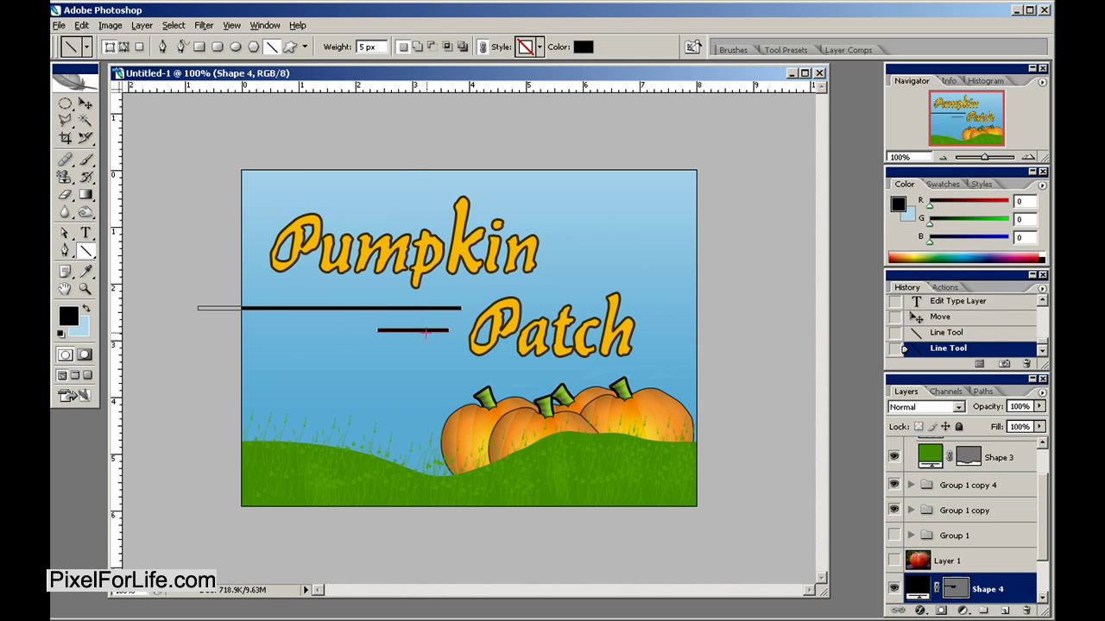
key("ctrl+z")
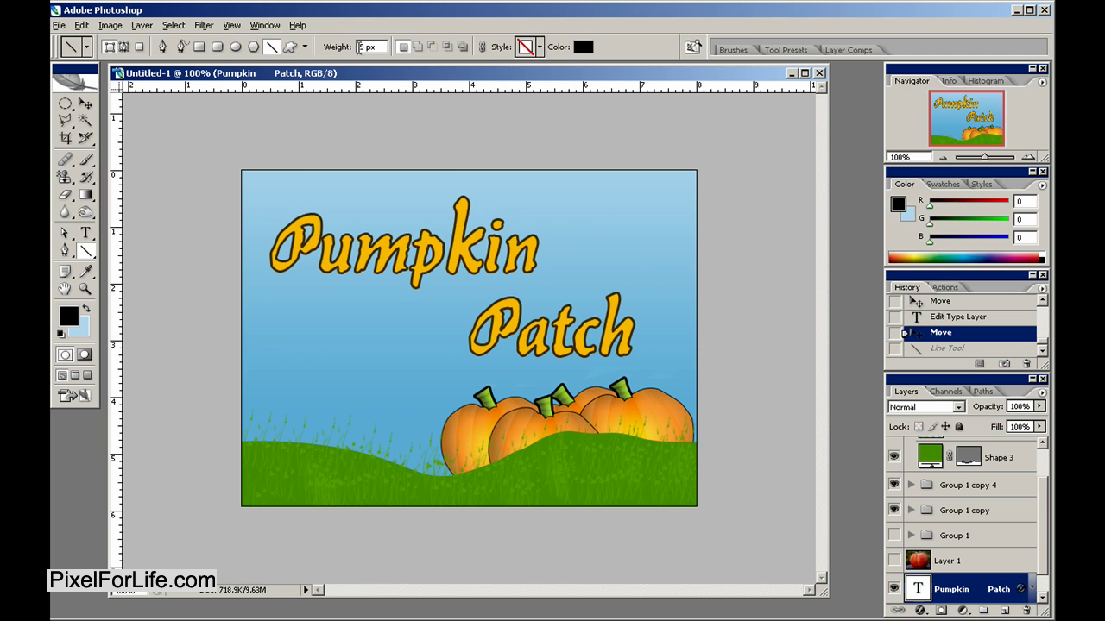
left_click_drag(459, 316, 304, 309)
left_click_drag(449, 333, 309, 326)
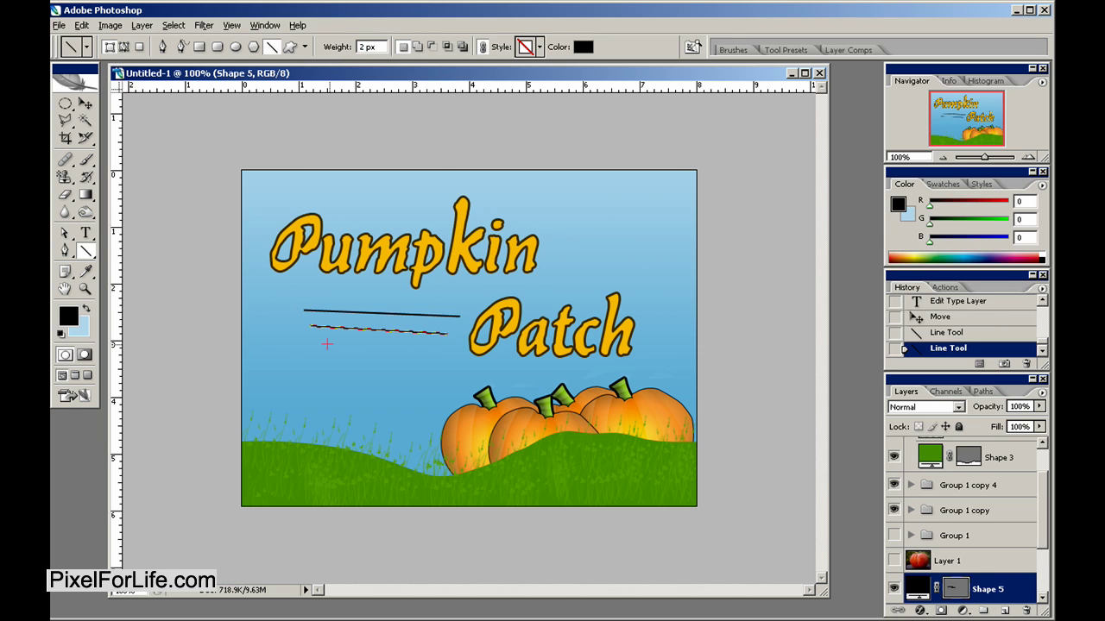
mouse_move(550, 246)
left_mouse_down()
mouse_move(653, 213)
mouse_move(704, 247)
left_mouse_up()
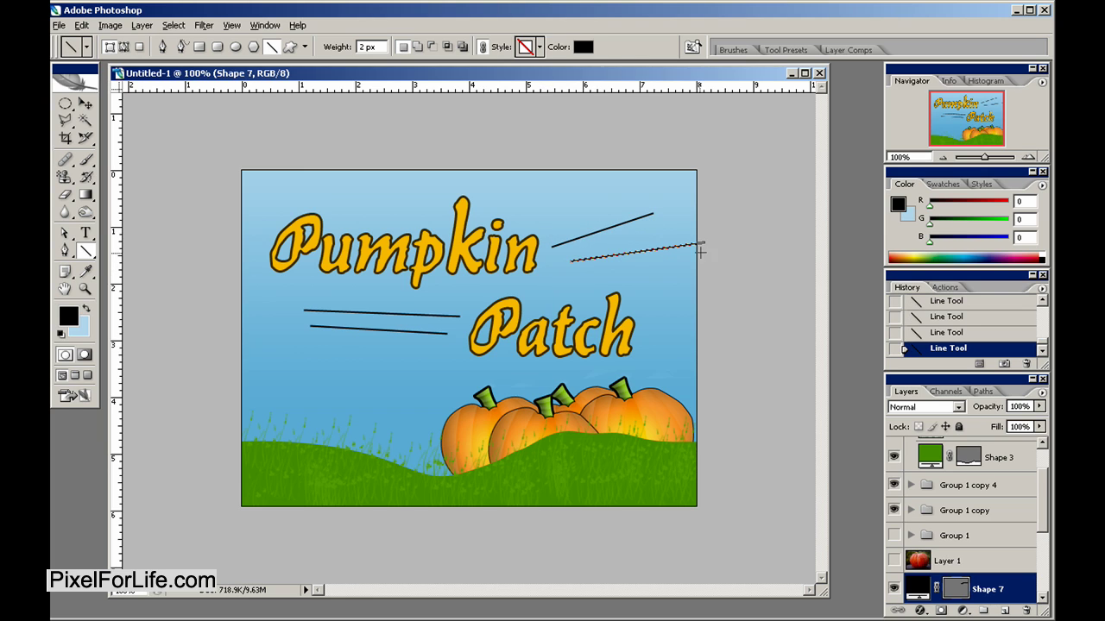
- Select the title and its four line layers, Shape 4 to Shape 7, and move them slightly left together
left_click(966, 559)
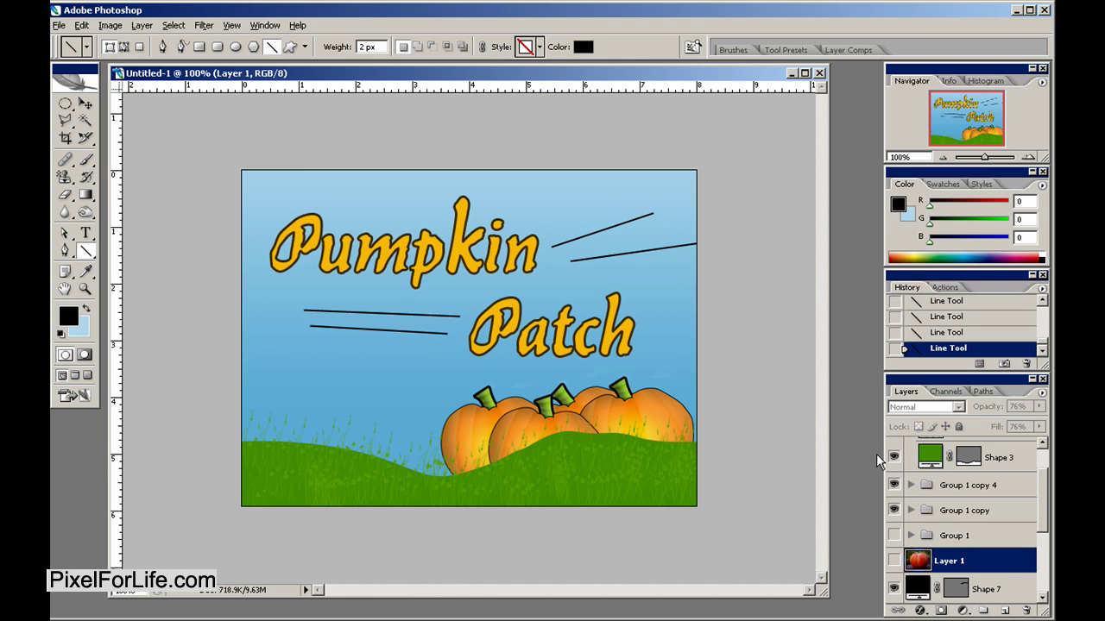
scroll(975, 549, "down", 3)
left_click(989, 511)
scroll(993, 533, "down", 3)
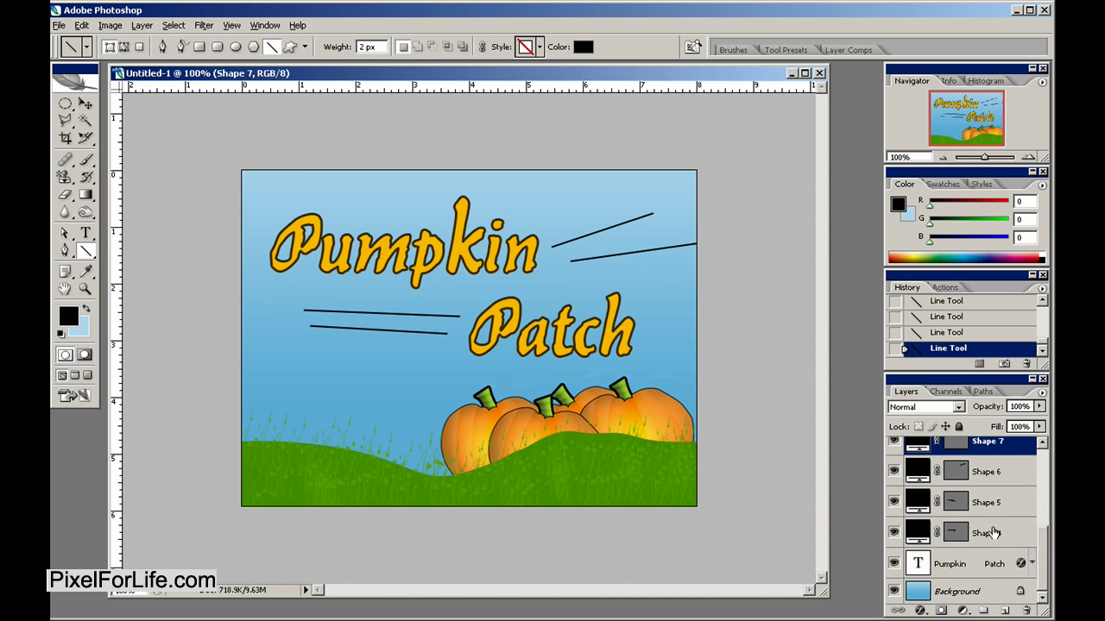
left_click(966, 564, "shift")
key("v")
left_click_drag(552, 259, 527, 263)
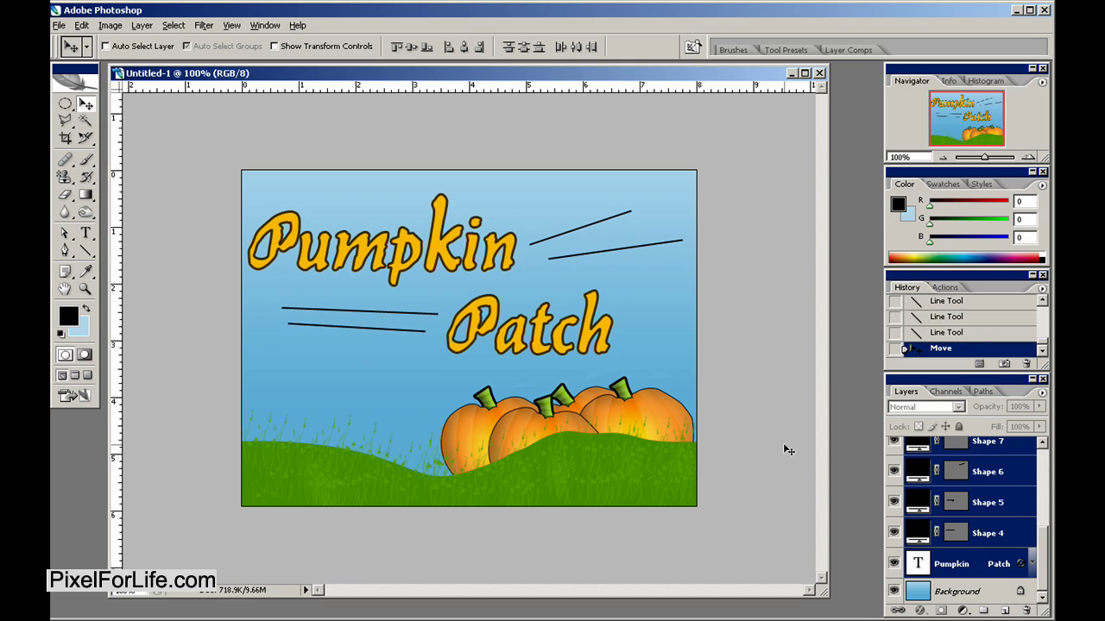
- Move the Group 1 copy 4 pumpkins above Group 2 in the layer stack so they stand in front of the grass
scroll(973, 486, "up", 5)
left_click(958, 532)
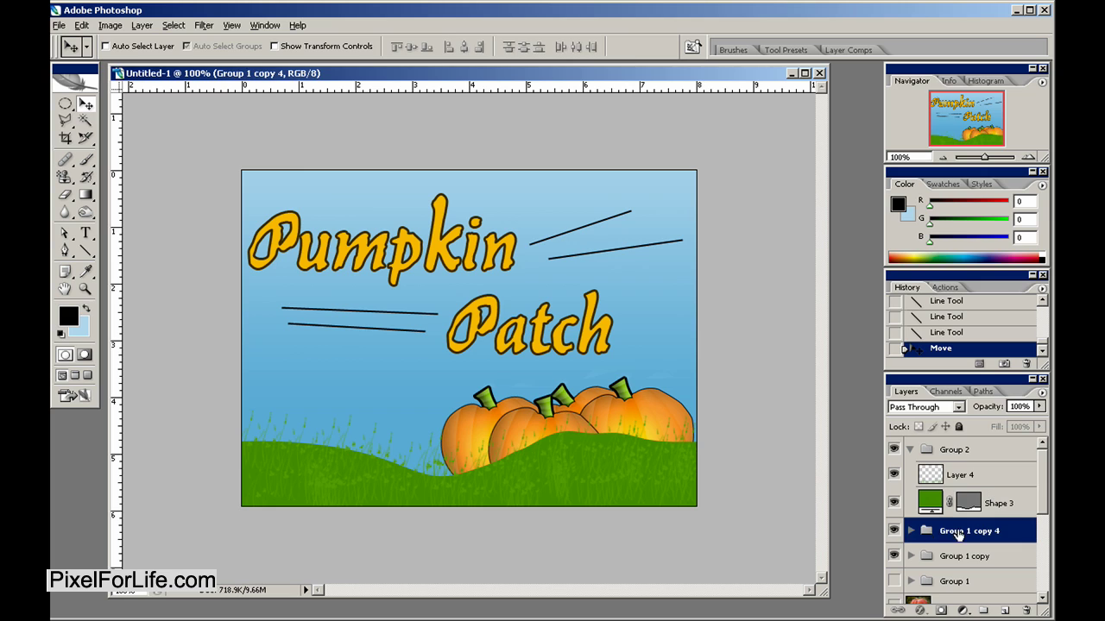
left_click(893, 532)
left_click(893, 533)
left_click(910, 449)
left_click_drag(1019, 483, 996, 446)
key("ctrl+z")
- Reposition the pumpkin groups into a cluster in the canvas's lower right corner, with Group 1 copy 4 in front
left_click_drag(600, 438, 683, 442)
left_click(944, 479)
key("alt+bracketleft")
left_click(986, 452)
- Flip Group 1 copy 4 horizontally and move it slightly right, partly past the canvas edge
left_click(82, 25)
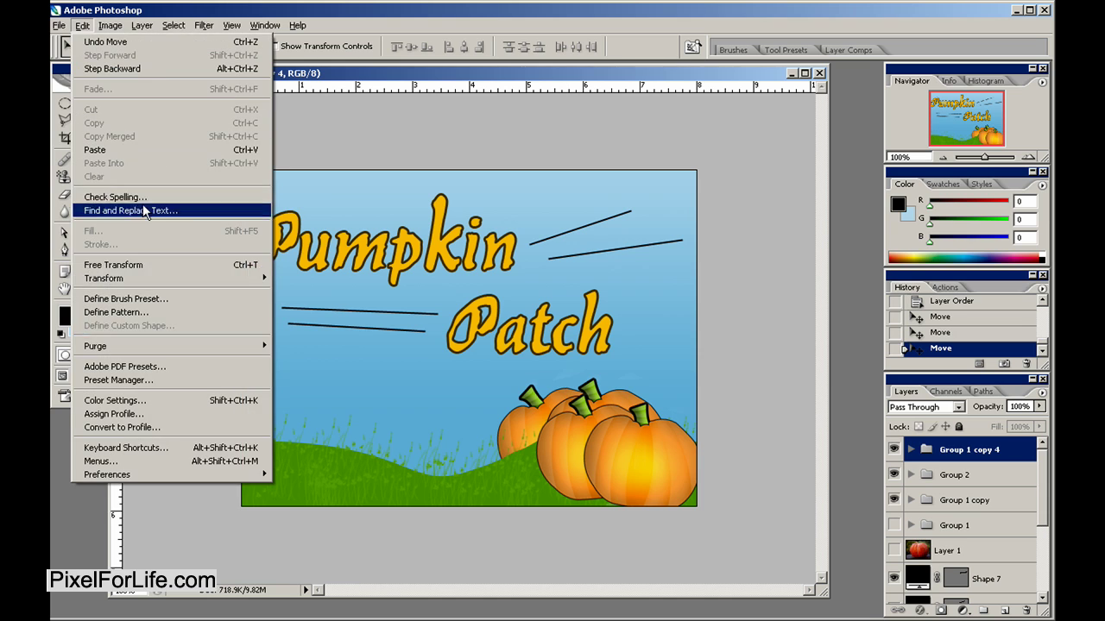
mouse_move(215, 278)
left_click(308, 434)
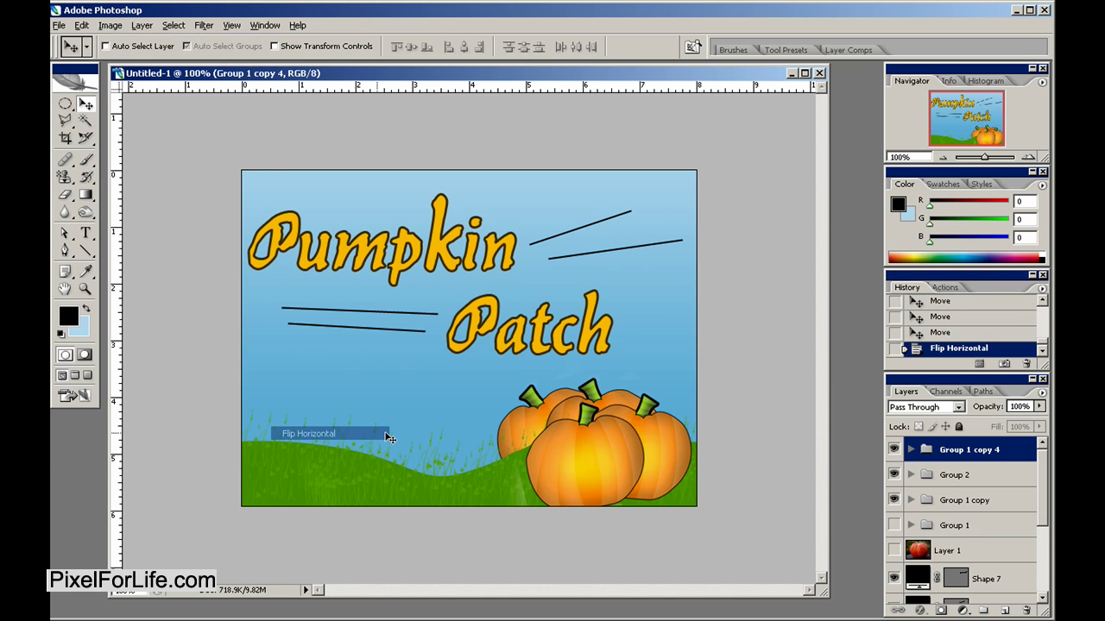
left_click_drag(599, 423, 623, 418)
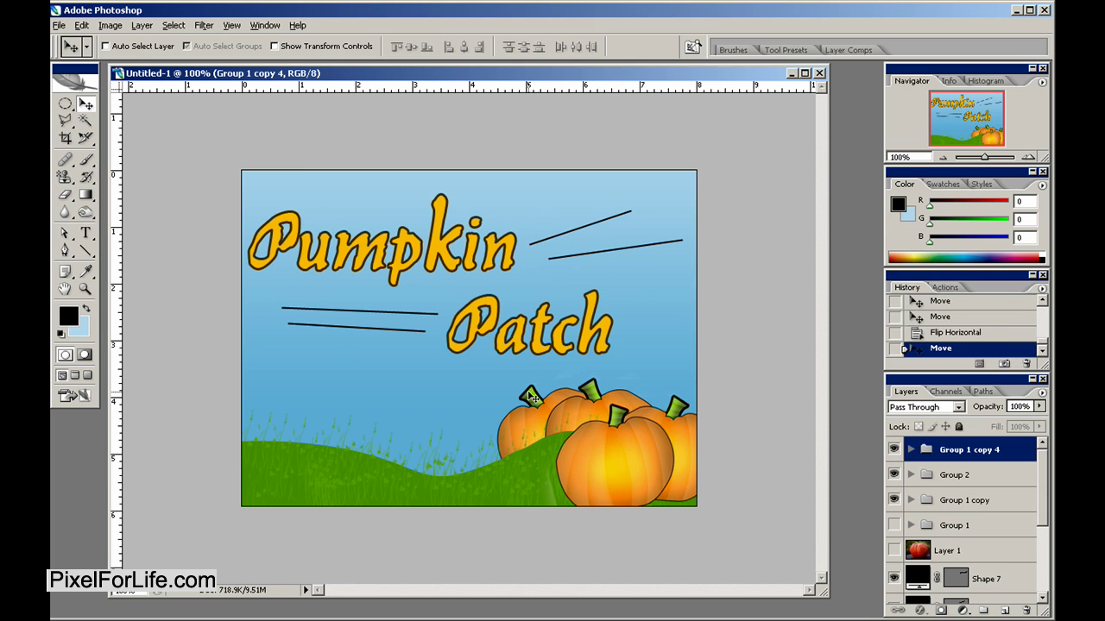
- Expand Group 2 and create a new layer directly above the green Shape 3 hill
left_click(65, 194)
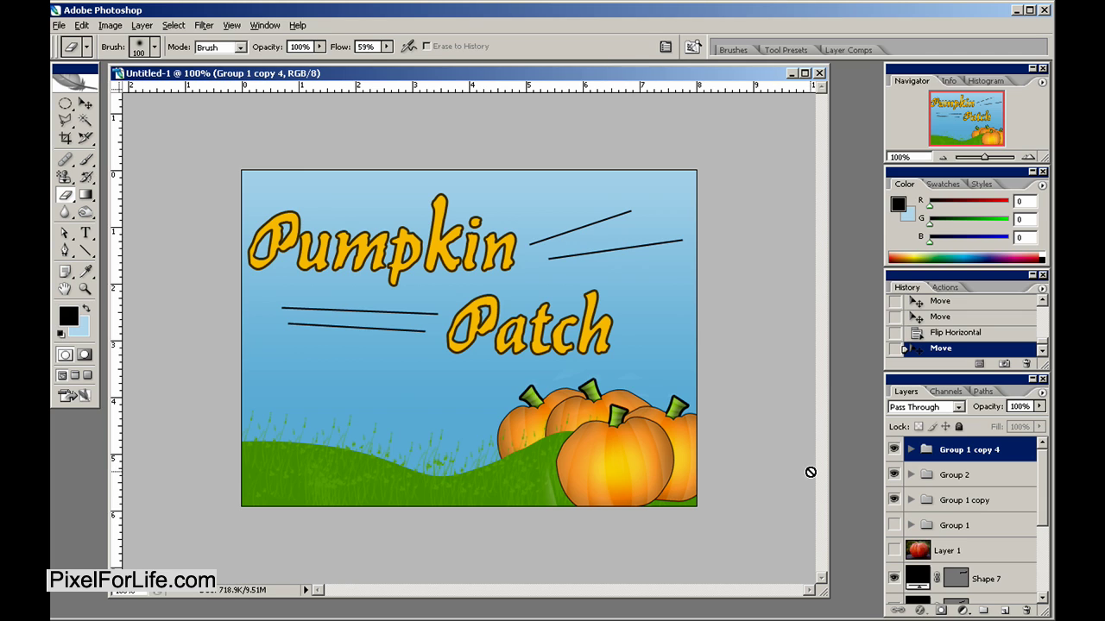
scroll(954, 543, "down", 1)
scroll(955, 528, "up", 1)
left_click(916, 480)
left_click(910, 474)
left_click(996, 524)
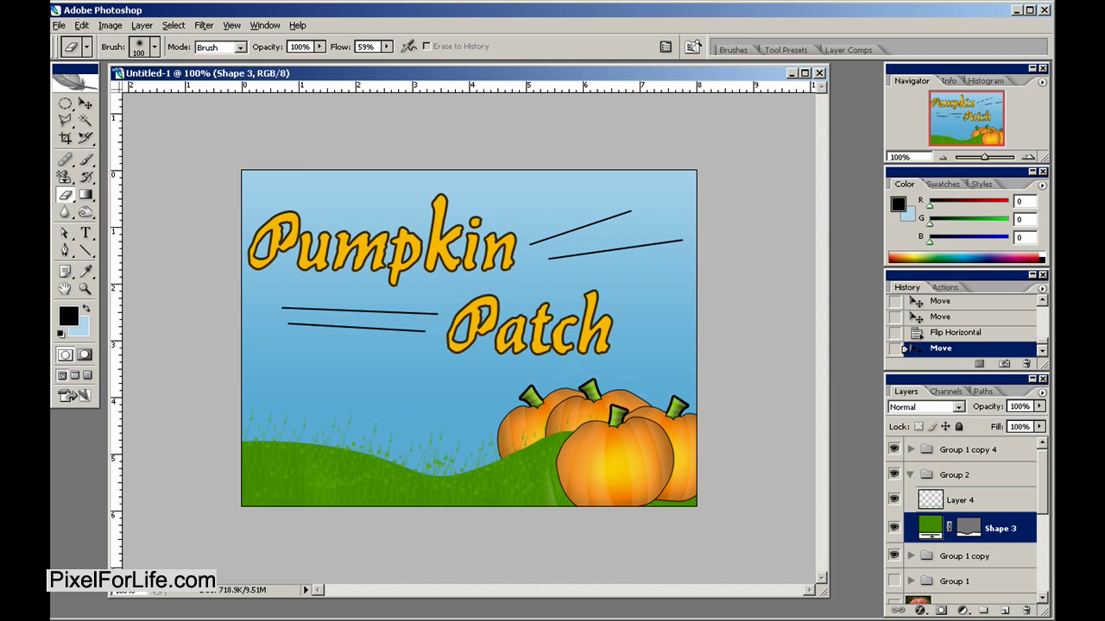
left_click(1001, 611)
left_click(979, 552, "shift")
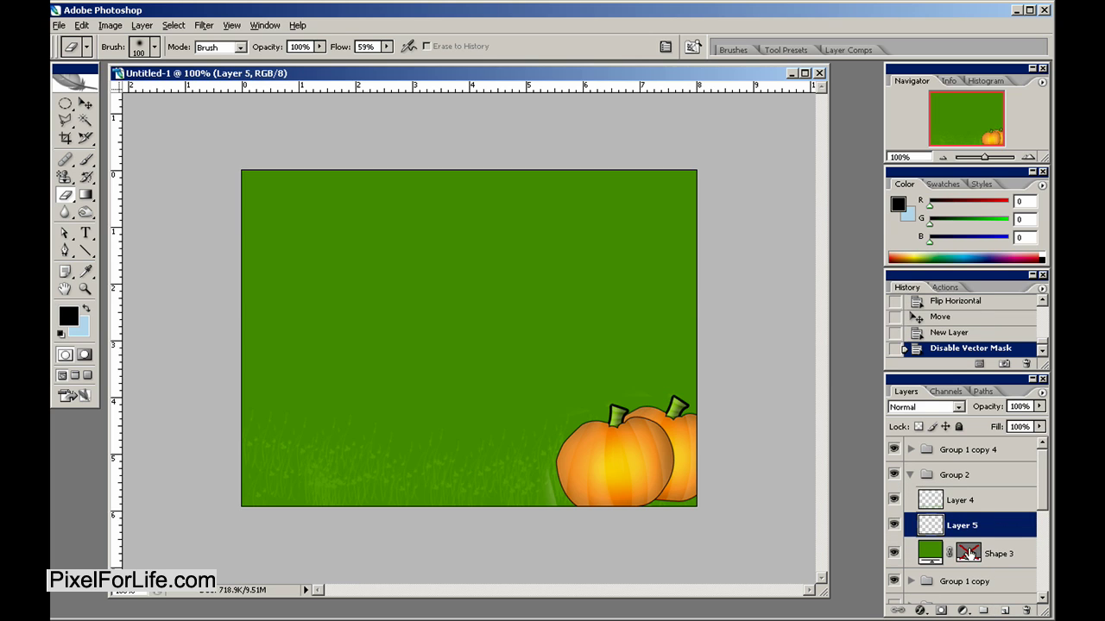
left_click(968, 552)
left_click(970, 552, "ctrl")
left_click(971, 550)
left_click(970, 553)
key("ctrl+alt+z")
key("ctrl+alt+z")
- Merge the new empty Layer 5 with the Shape 3 hill layer
left_click(1001, 553, "shift")
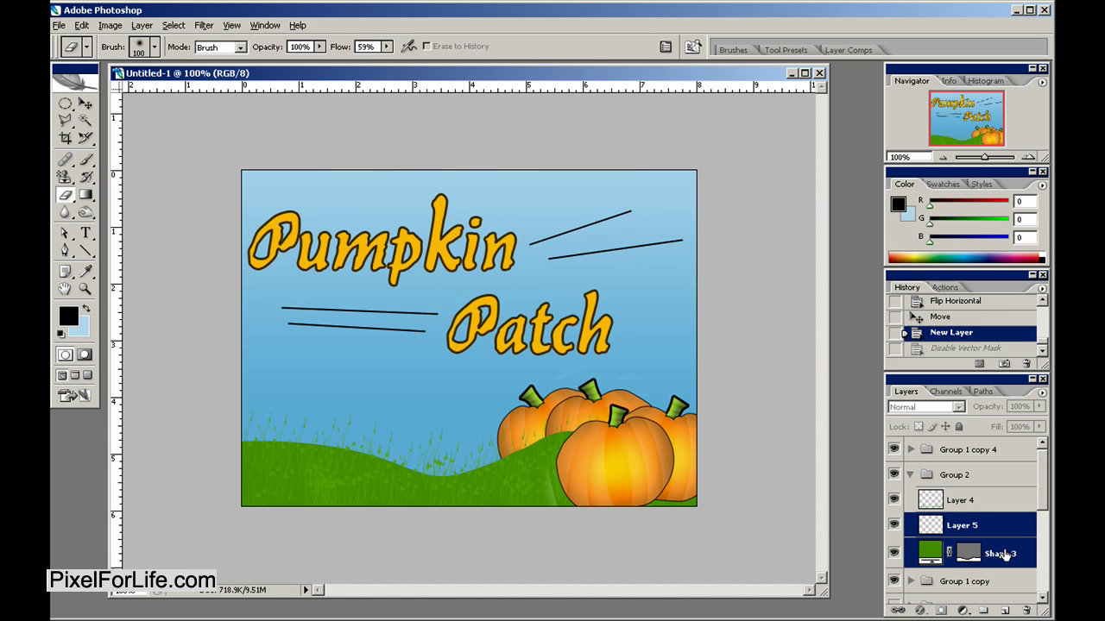
key("ctrl+e")
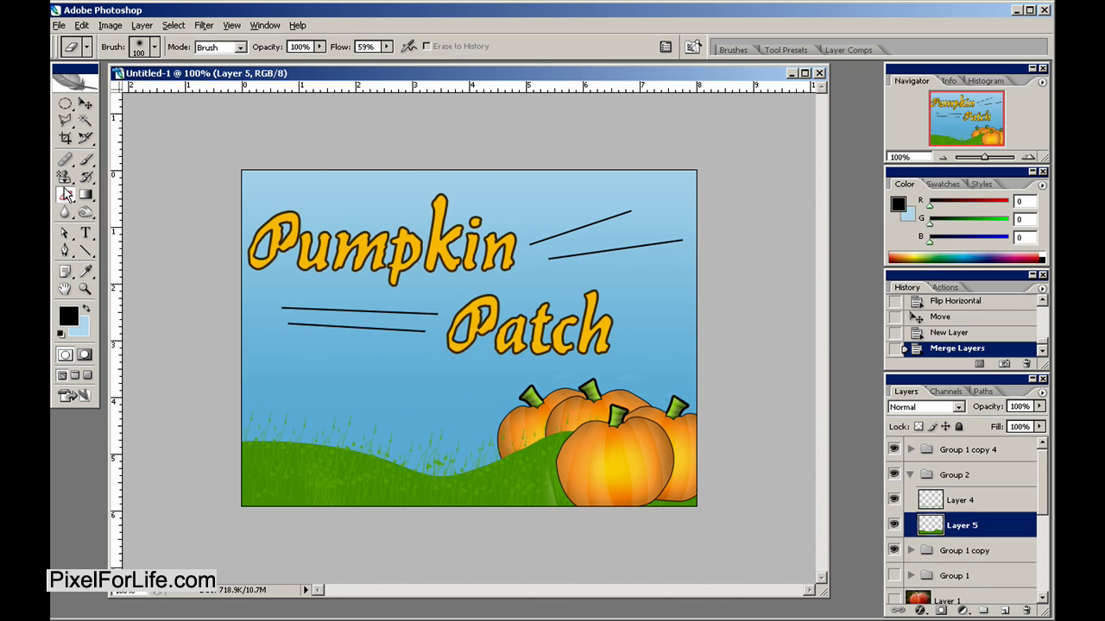
- Darken the grass around the pumpkins' bases using the Burn tool with a 79 px brush, Highlights range and 21% exposure
left_click(64, 212)
left_click(64, 213)
left_click(86, 212)
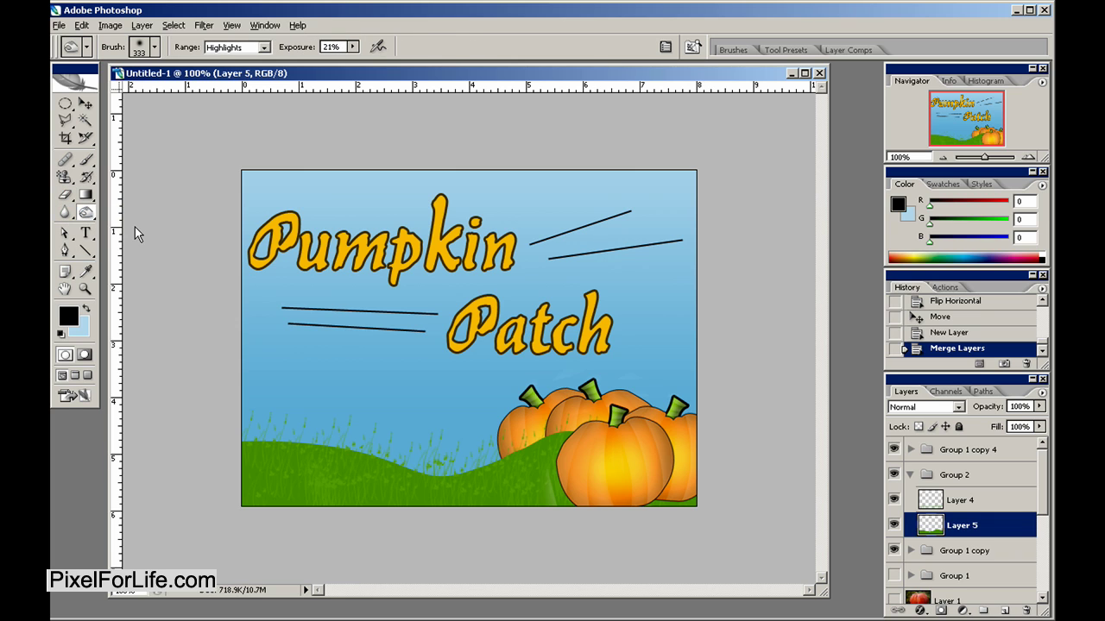
right_click(535, 461)
left_click_drag(674, 493, 607, 492)
key("Return")
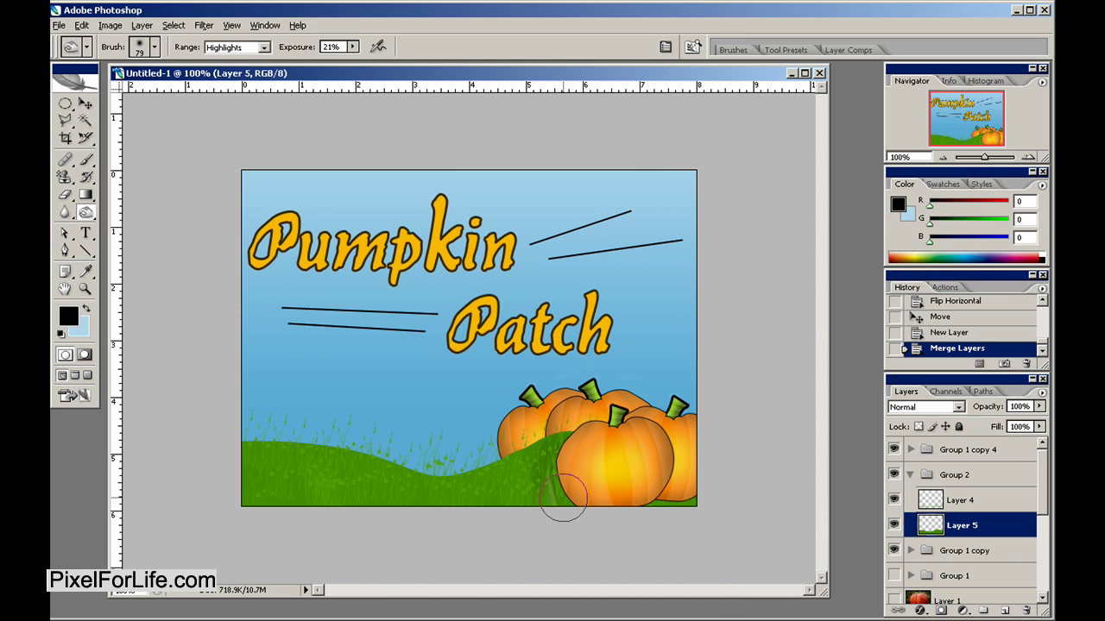
left_click_drag(699, 503, 653, 501)
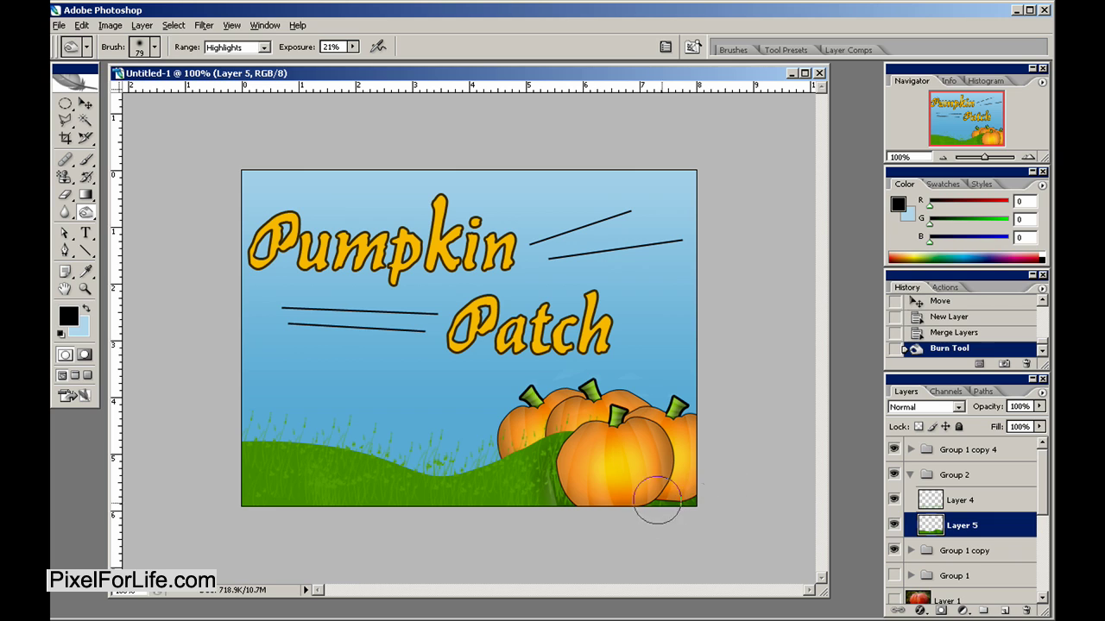
mouse_move(570, 504)
left_mouse_down()
mouse_move(550, 477)
mouse_move(536, 521)
left_mouse_up()
mouse_move(526, 466)
left_mouse_down()
mouse_move(565, 453)
mouse_move(526, 444)
left_mouse_up()
- Move Group 1 copy above Group 2 and burn more of Layer 5's grass beside the pumpkins and across the hill
left_click_drag(964, 550, 989, 468)
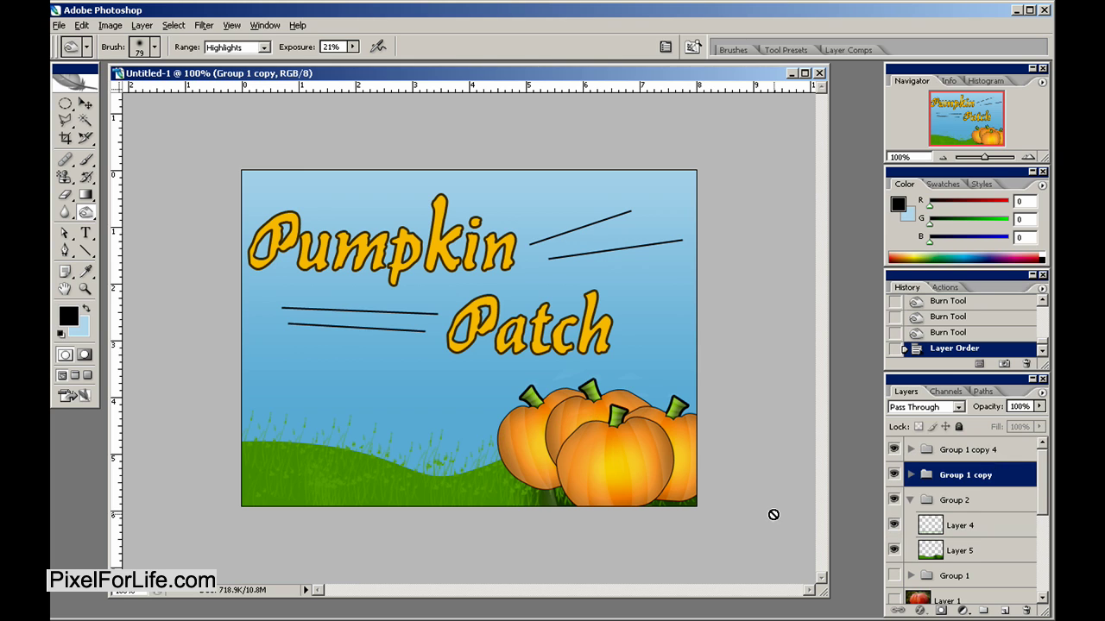
left_click(953, 550)
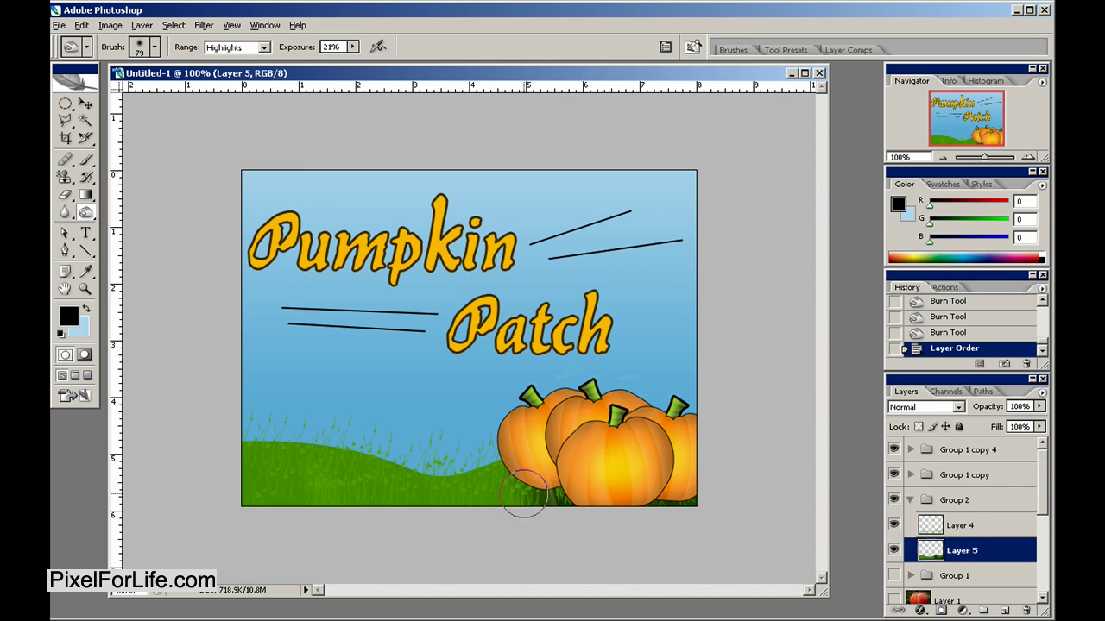
mouse_move(515, 477)
left_mouse_down()
mouse_move(505, 475)
mouse_move(511, 502)
mouse_move(513, 489)
left_mouse_up()
left_click(282, 464)
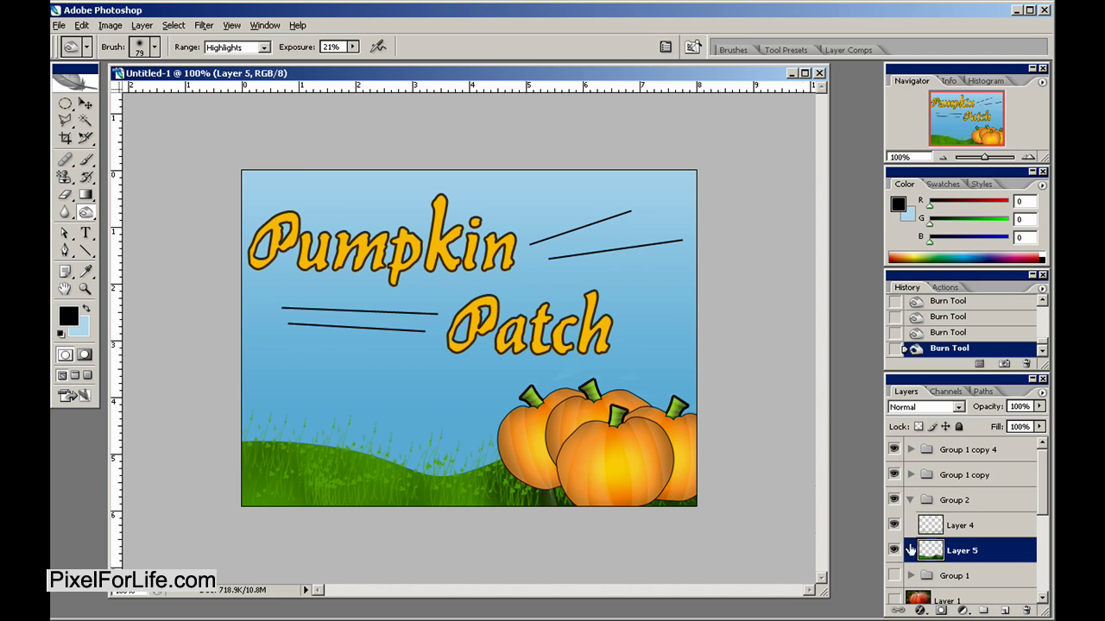
- Select both pumpkin groups and move them left and slightly up so all pumpkins sit fully inside the canvas
left_click(964, 475)
left_click(949, 450, "shift")
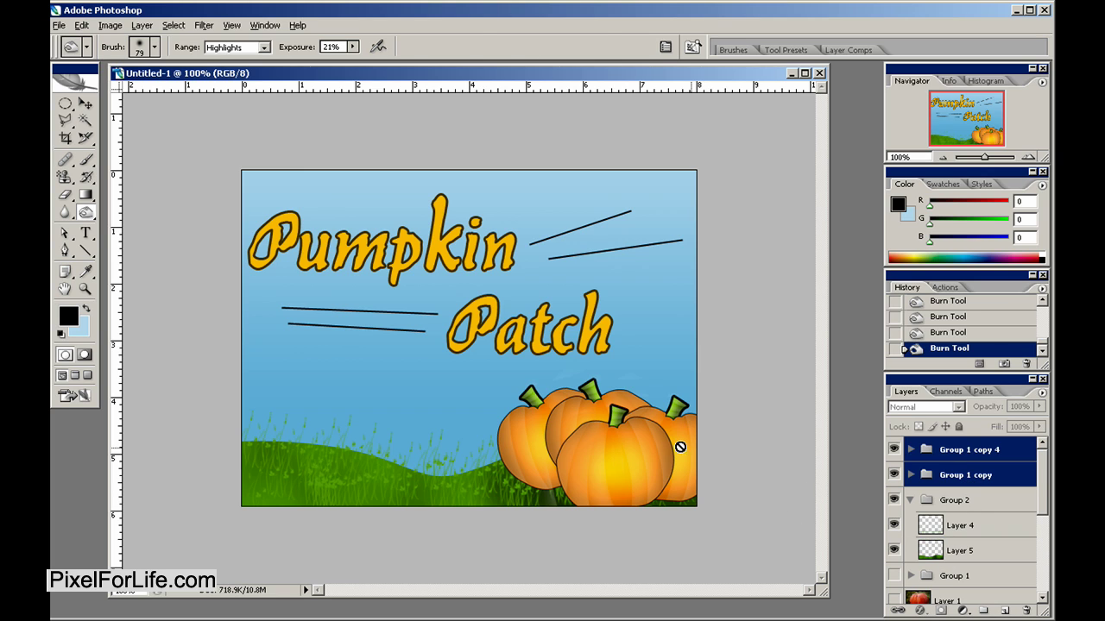
key("v")
left_click_drag(564, 399, 534, 392)
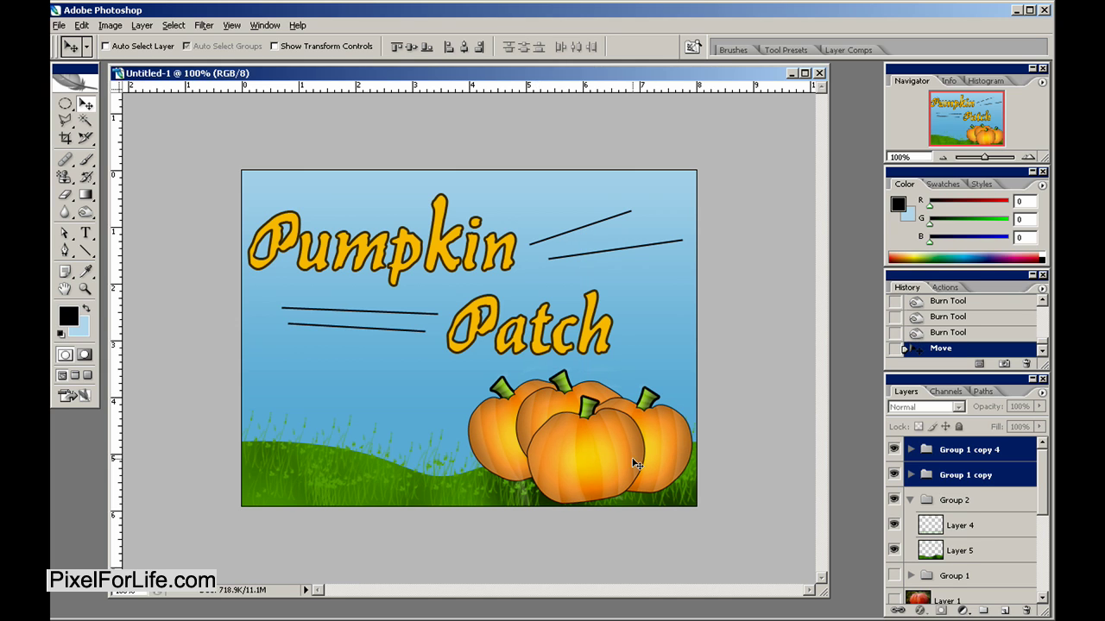